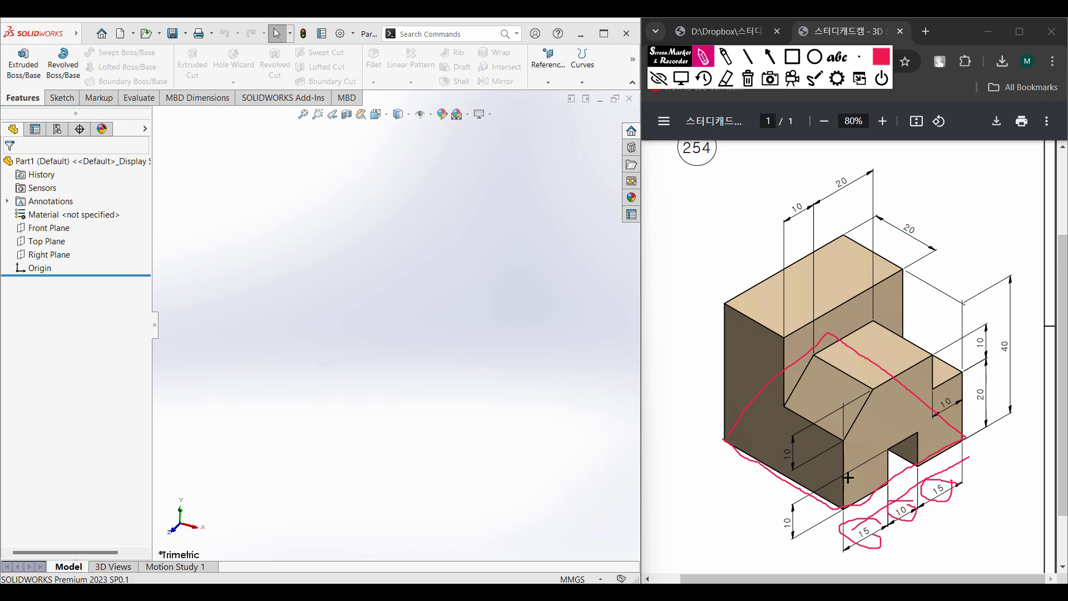
# - Mark up the base's side lengths and the overall height on the reference drawing, and clear the marks
pyautogui.moveTo(735, 466); pyautogui.dragTo(822, 521)
pyautogui.moveTo(919, 219)
pyautogui.mouseDown()
pyautogui.moveTo(890, 235)
pyautogui.moveTo(913, 246)
pyautogui.moveTo(931, 233)
pyautogui.moveTo(907, 212)
pyautogui.mouseUp()
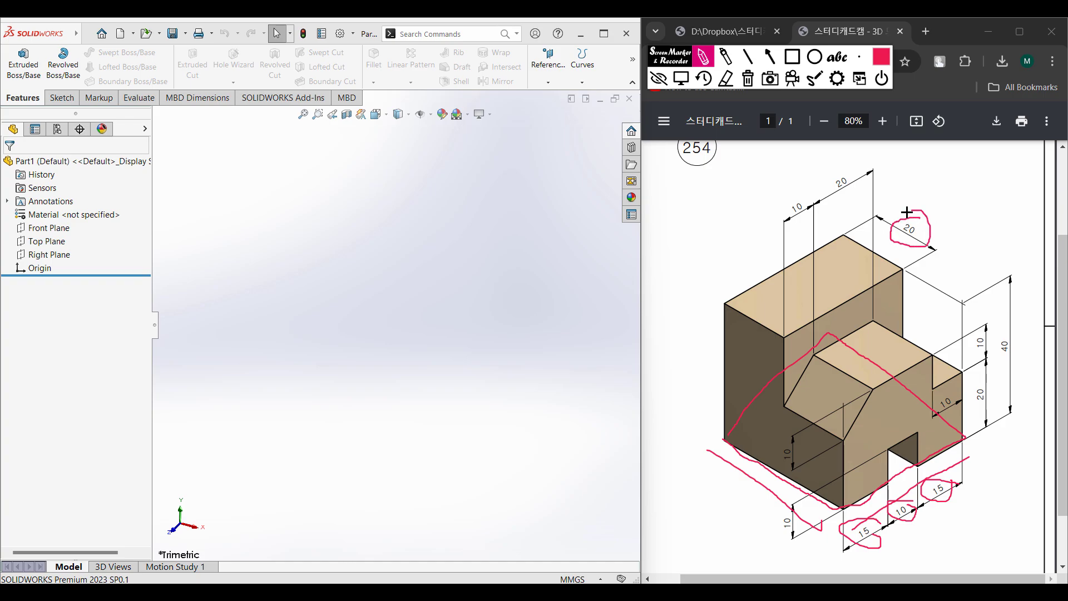
pyautogui.moveTo(844, 237)
pyautogui.mouseDown()
pyautogui.moveTo(901, 264)
pyautogui.moveTo(901, 279)
pyautogui.moveTo(973, 306)
pyautogui.mouseUp()
pyautogui.moveTo(933, 259); pyautogui.dragTo(985, 295)
pyautogui.moveTo(966, 258)
pyautogui.mouseDown()
pyautogui.moveTo(975, 270)
pyautogui.moveTo(970, 252)
pyautogui.mouseUp()
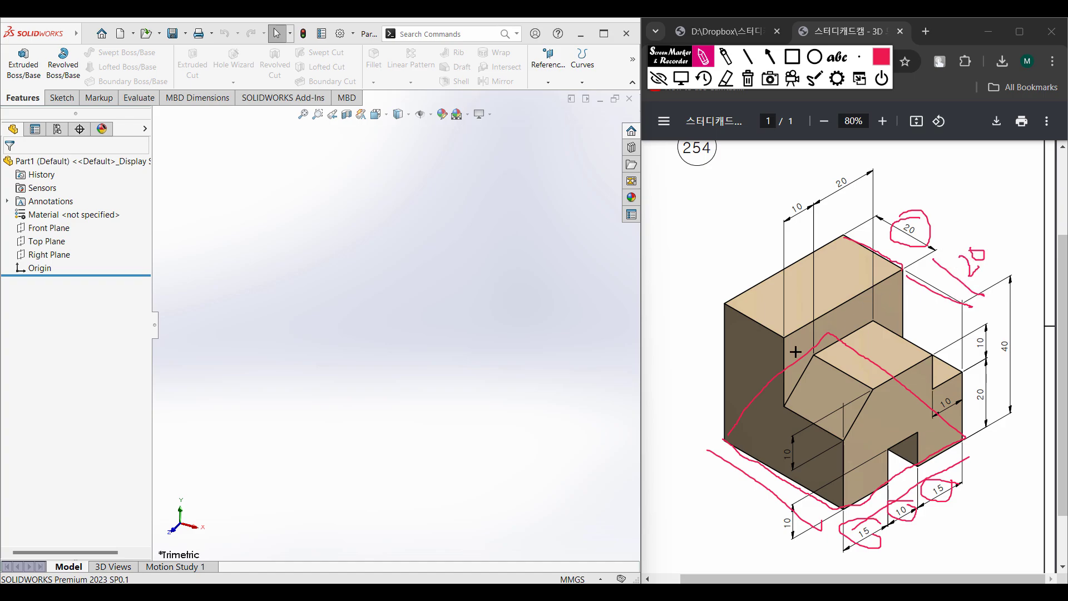
pyautogui.moveTo(711, 491)
pyautogui.mouseDown()
pyautogui.moveTo(726, 515)
pyautogui.moveTo(703, 516)
pyautogui.moveTo(734, 481)
pyautogui.mouseUp()
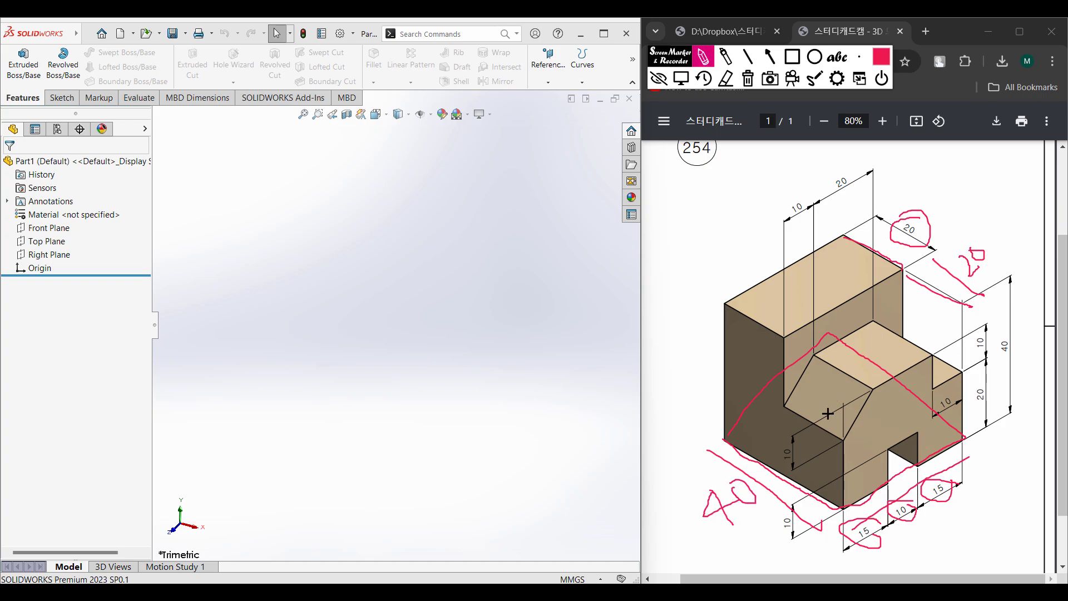
pyautogui.moveTo(829, 423)
pyautogui.mouseDown()
pyautogui.moveTo(841, 263)
pyautogui.moveTo(830, 286)
pyautogui.moveTo(840, 265)
pyautogui.moveTo(854, 289)
pyautogui.mouseUp()
pyautogui.moveTo(1011, 330)
pyautogui.mouseDown()
pyautogui.moveTo(997, 353)
pyautogui.moveTo(1014, 358)
pyautogui.moveTo(1008, 334)
pyautogui.mouseUp()
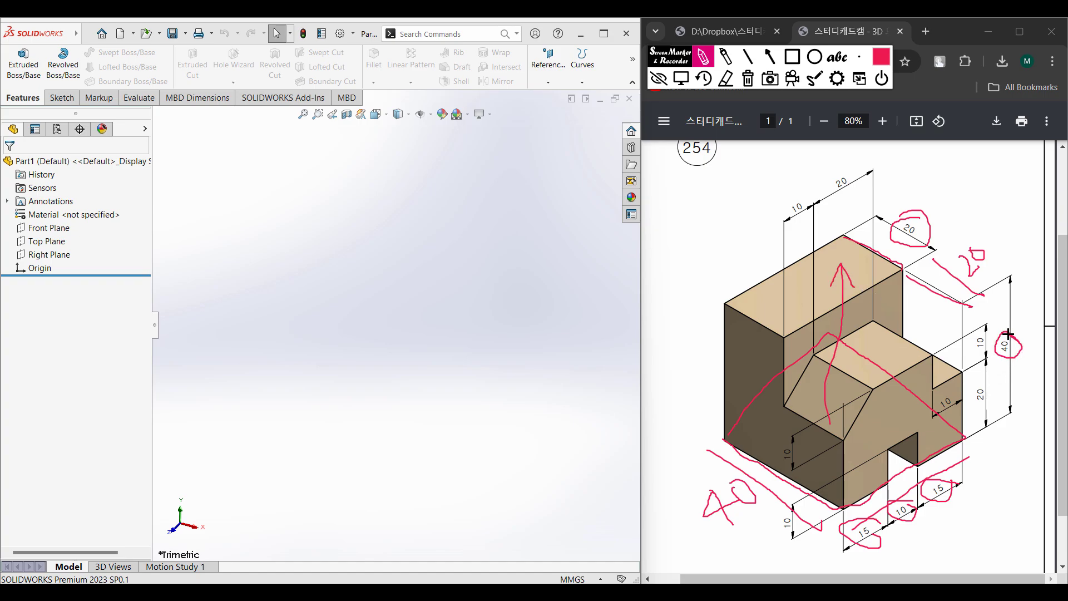
pyautogui.click(748, 78)
# - Trace the bottom slot and its width and height dimensions on the reference drawing, and clear the marks
pyautogui.moveTo(888, 449)
pyautogui.mouseDown()
pyautogui.moveTo(890, 487)
pyautogui.moveTo(924, 478)
pyautogui.moveTo(914, 444)
pyautogui.moveTo(890, 439)
pyautogui.mouseUp()
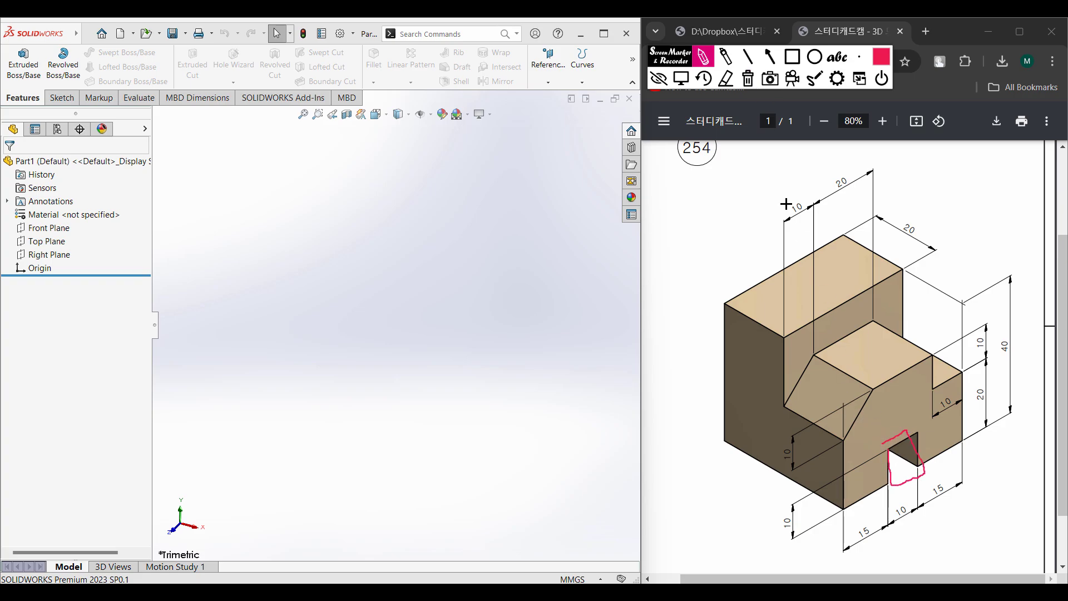
pyautogui.click(748, 79)
pyautogui.moveTo(797, 506)
pyautogui.mouseDown()
pyautogui.moveTo(768, 537)
pyautogui.moveTo(791, 545)
pyautogui.moveTo(784, 507)
pyautogui.mouseUp()
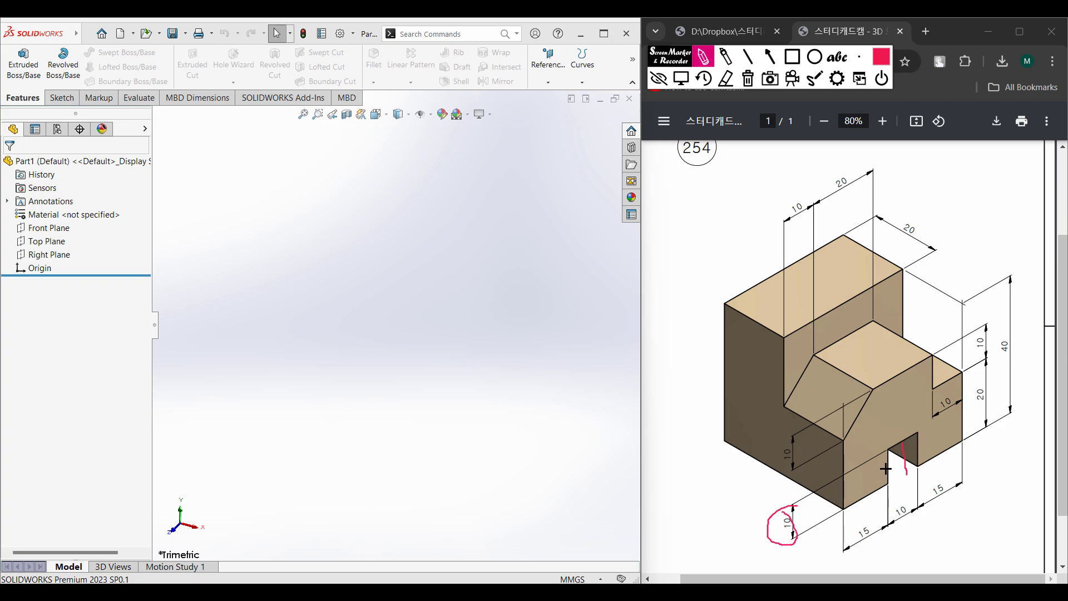
pyautogui.moveTo(886, 448); pyautogui.dragTo(893, 483)
pyautogui.moveTo(920, 446)
pyautogui.mouseDown()
pyautogui.moveTo(887, 512)
pyautogui.moveTo(900, 523)
pyautogui.moveTo(911, 499)
pyautogui.mouseUp()
pyautogui.moveTo(889, 478); pyautogui.dragTo(906, 470)
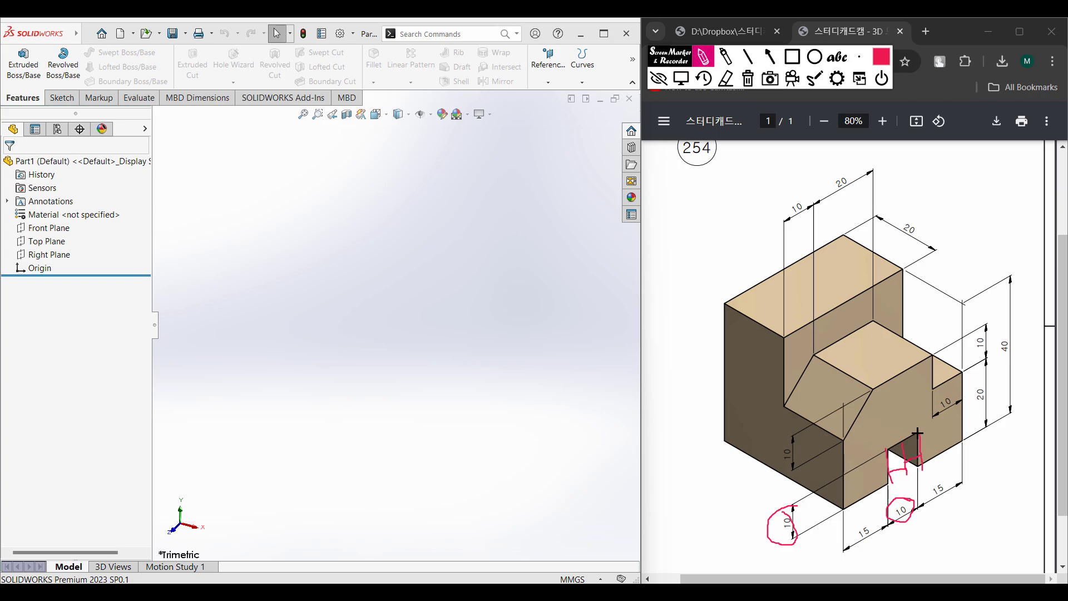
pyautogui.moveTo(918, 432)
pyautogui.mouseDown()
pyautogui.moveTo(883, 444)
pyautogui.moveTo(931, 461)
pyautogui.moveTo(895, 479)
pyautogui.moveTo(750, 372)
pyautogui.mouseUp()
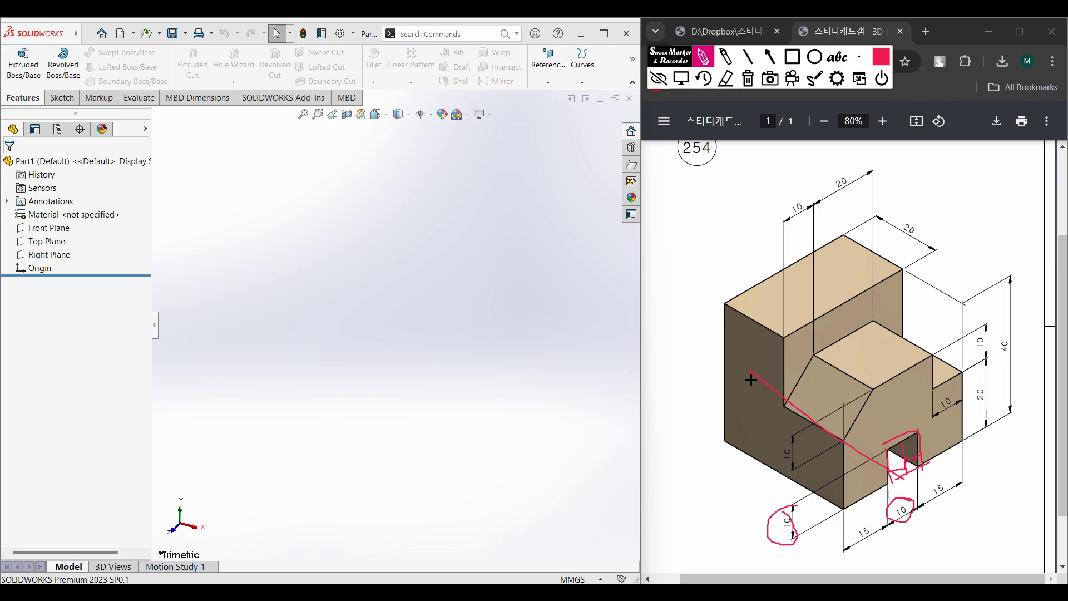
pyautogui.click(749, 79)
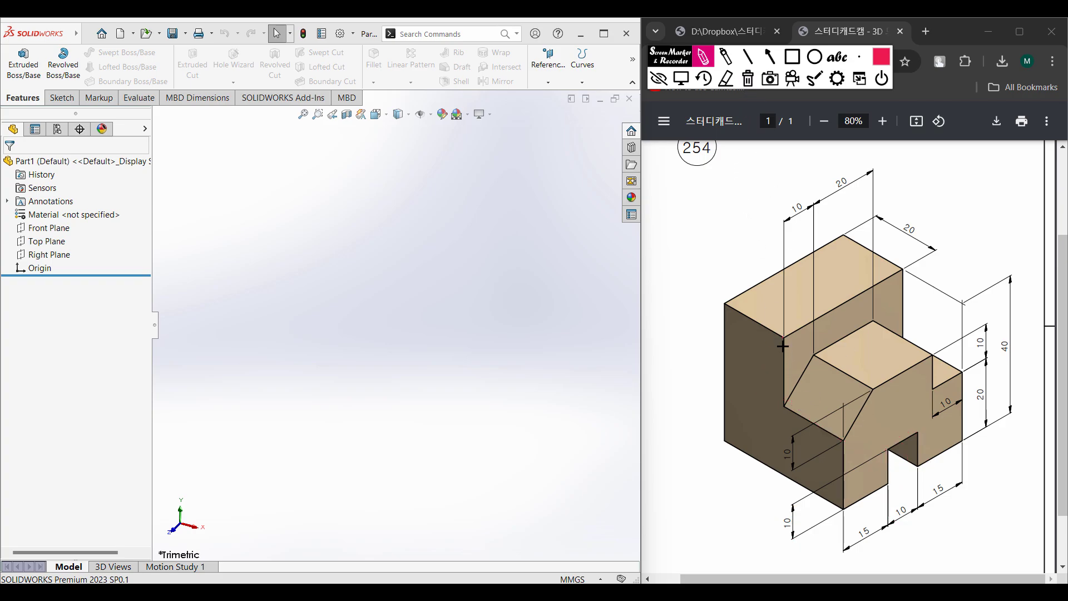
# - Examine the upper cutout and the corner notch in the reference drawing, marking their outlines and their width and height dimensions
pyautogui.moveTo(783, 346)
pyautogui.mouseDown()
pyautogui.moveTo(791, 395)
pyautogui.moveTo(811, 355)
pyautogui.moveTo(865, 315)
pyautogui.moveTo(903, 331)
pyautogui.moveTo(911, 315)
pyautogui.moveTo(661, 392)
pyautogui.mouseUp()
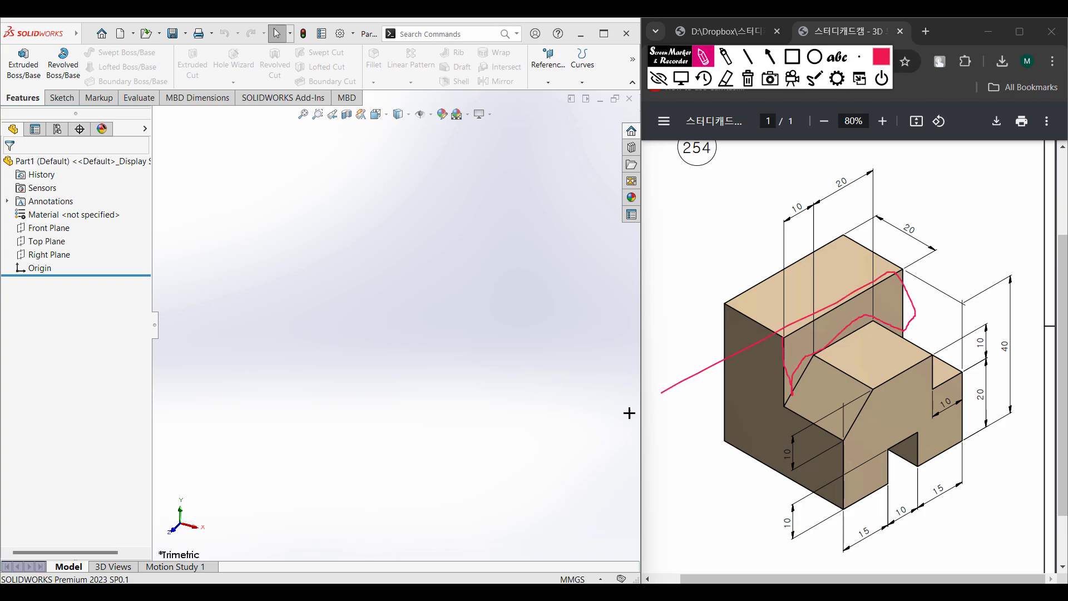
pyautogui.click(748, 78)
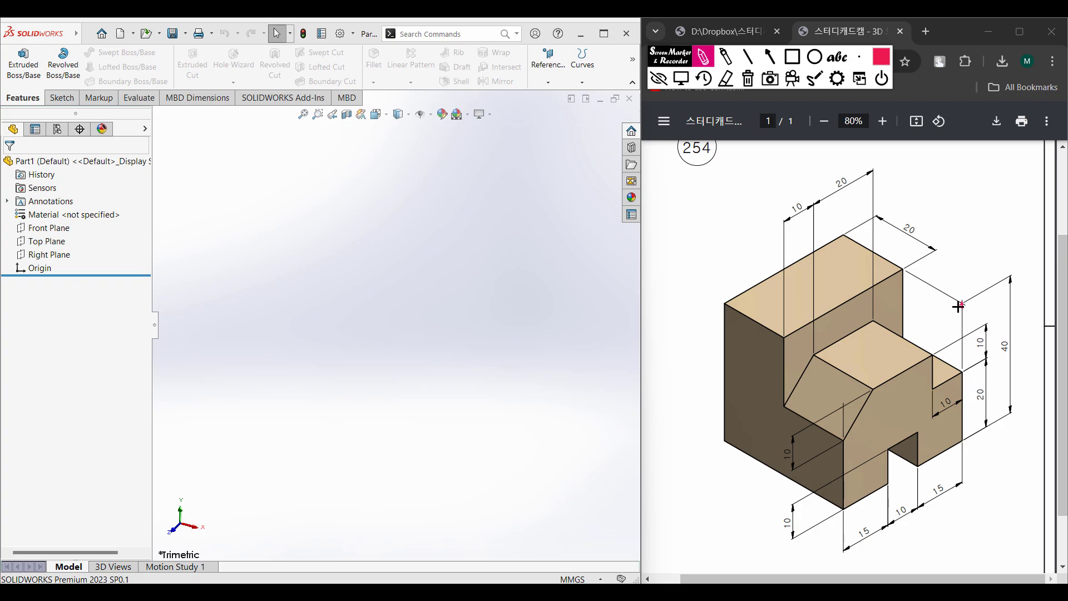
pyautogui.moveTo(961, 305)
pyautogui.mouseDown()
pyautogui.moveTo(922, 321)
pyautogui.moveTo(935, 386)
pyautogui.moveTo(967, 376)
pyautogui.moveTo(957, 299)
pyautogui.moveTo(981, 358)
pyautogui.moveTo(1000, 346)
pyautogui.mouseUp()
pyautogui.moveTo(988, 386); pyautogui.dragTo(984, 388)
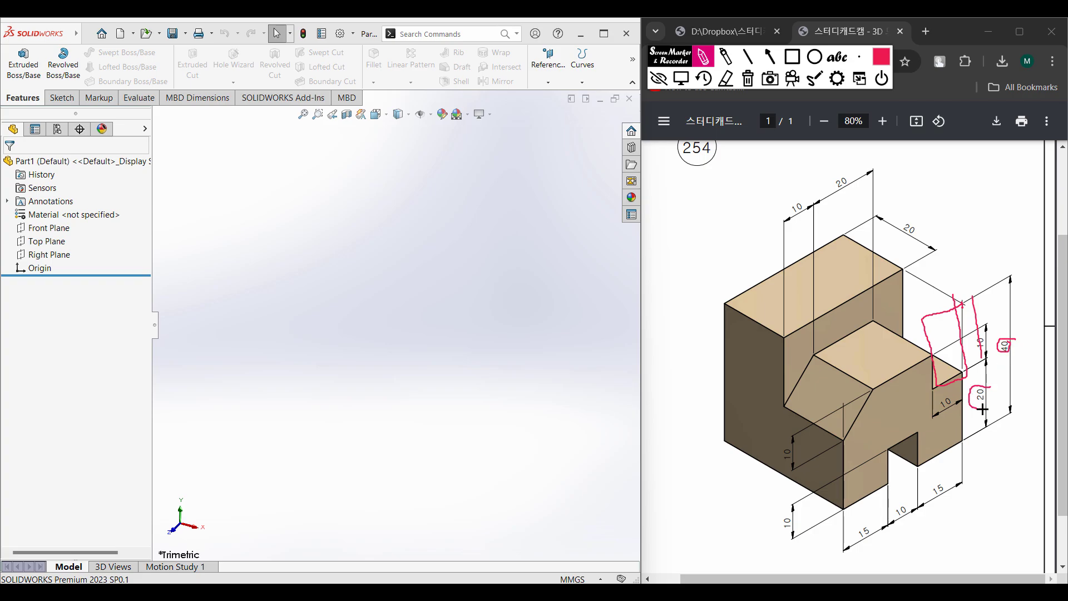
pyautogui.moveTo(982, 322)
pyautogui.mouseDown()
pyautogui.moveTo(985, 313)
pyautogui.moveTo(1000, 327)
pyautogui.moveTo(990, 311)
pyautogui.moveTo(1005, 302)
pyautogui.mouseUp()
pyautogui.moveTo(938, 386)
pyautogui.mouseDown()
pyautogui.moveTo(963, 374)
pyautogui.moveTo(958, 400)
pyautogui.moveTo(944, 397)
pyautogui.moveTo(946, 415)
pyautogui.moveTo(959, 396)
pyautogui.mouseUp()
pyautogui.moveTo(925, 318)
pyautogui.mouseDown()
pyautogui.moveTo(846, 358)
pyautogui.moveTo(859, 387)
pyautogui.moveTo(935, 357)
pyautogui.mouseUp()
pyautogui.moveTo(926, 302); pyautogui.dragTo(838, 348)
pyautogui.moveTo(860, 185)
pyautogui.mouseDown()
pyautogui.moveTo(835, 167)
pyautogui.moveTo(833, 201)
pyautogui.moveTo(852, 189)
pyautogui.mouseUp()
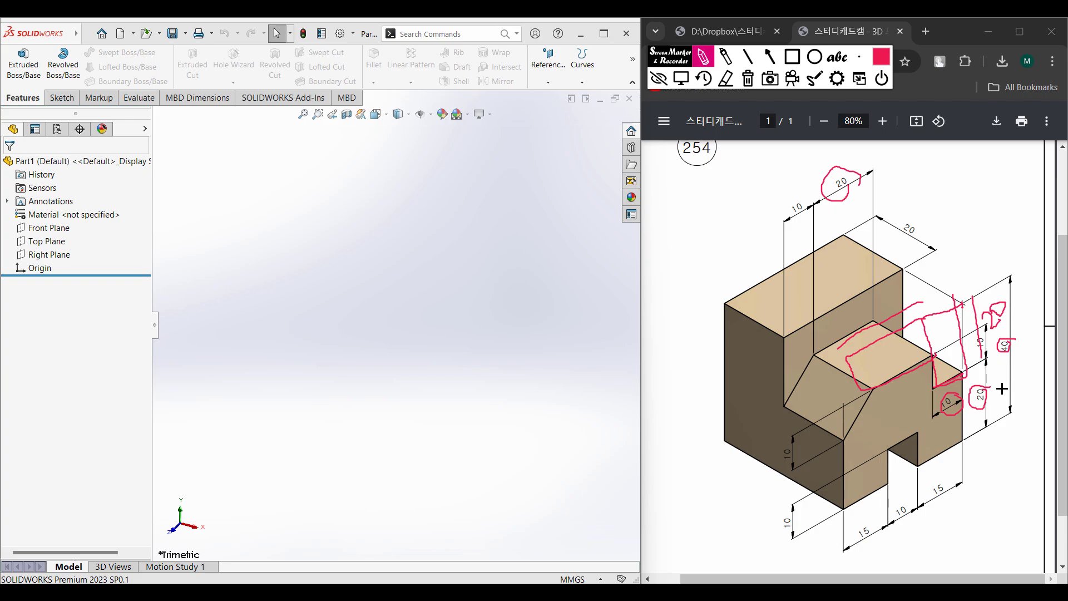
pyautogui.moveTo(885, 335); pyautogui.dragTo(892, 374)
pyautogui.moveTo(1015, 340)
pyautogui.mouseDown()
pyautogui.moveTo(1002, 333)
pyautogui.moveTo(997, 356)
pyautogui.moveTo(1017, 342)
pyautogui.mouseUp()
pyautogui.moveTo(973, 377)
pyautogui.mouseDown()
pyautogui.moveTo(971, 415)
pyautogui.moveTo(992, 392)
pyautogui.mouseUp()
pyautogui.moveTo(982, 336); pyautogui.dragTo(995, 352)
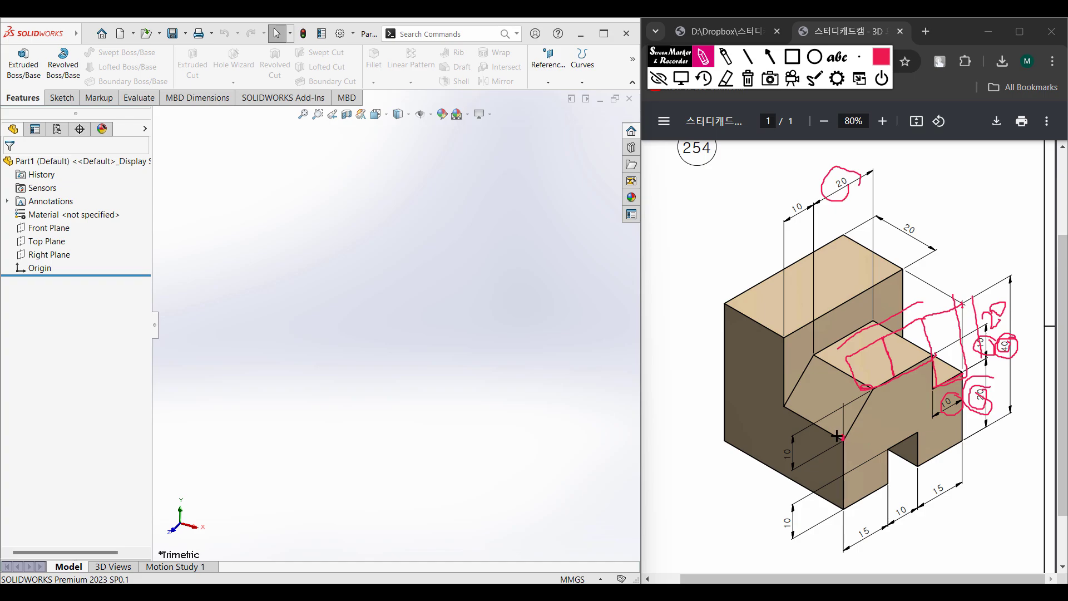
# - Examine the sloped face's corner points and position dimensions in the reference drawing, and clear all marks
pyautogui.moveTo(728, 306); pyautogui.dragTo(714, 429)
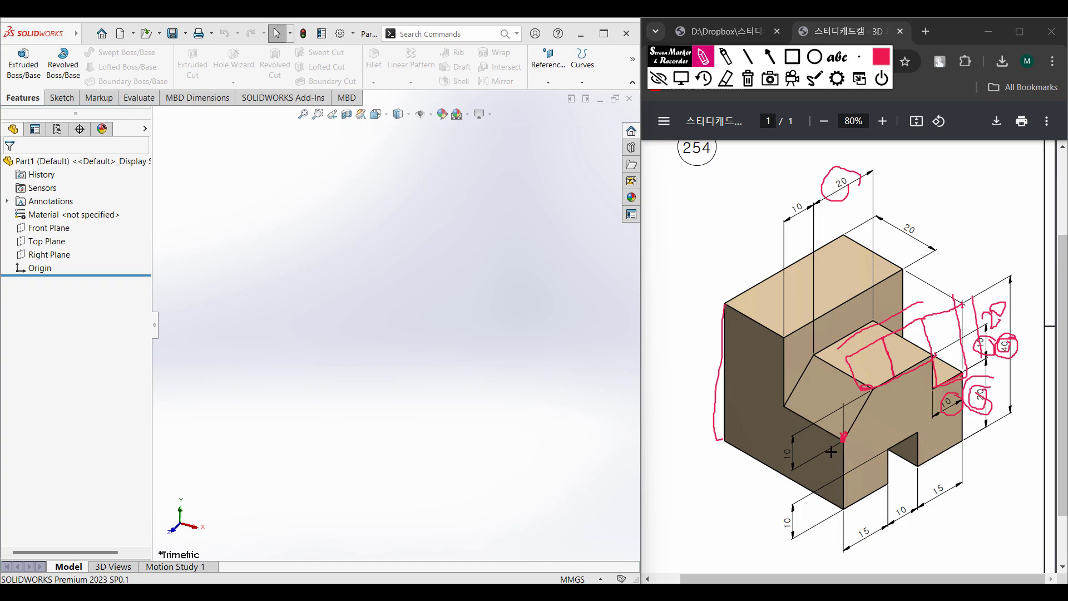
pyautogui.click(793, 444)
pyautogui.moveTo(867, 389); pyautogui.dragTo(843, 439)
pyautogui.moveTo(863, 392)
pyautogui.mouseDown()
pyautogui.moveTo(843, 440)
pyautogui.moveTo(813, 351)
pyautogui.moveTo(821, 372)
pyautogui.moveTo(851, 356)
pyautogui.moveTo(846, 403)
pyautogui.moveTo(843, 393)
pyautogui.moveTo(877, 379)
pyautogui.moveTo(852, 403)
pyautogui.moveTo(869, 299)
pyautogui.moveTo(806, 218)
pyautogui.moveTo(808, 248)
pyautogui.moveTo(804, 219)
pyautogui.moveTo(832, 226)
pyautogui.mouseUp()
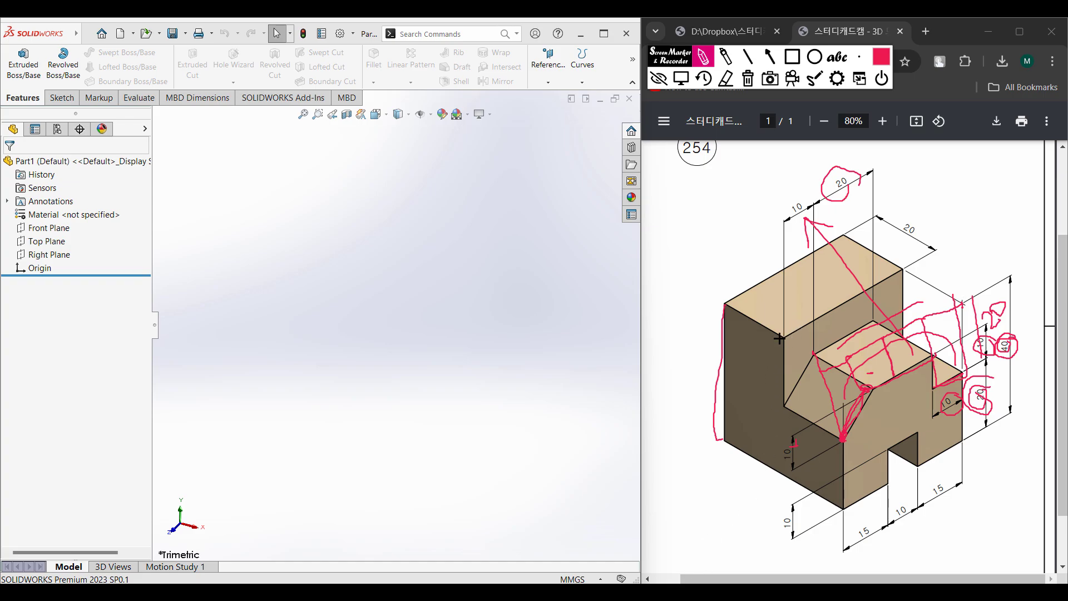
pyautogui.moveTo(779, 339)
pyautogui.mouseDown()
pyautogui.moveTo(842, 382)
pyautogui.moveTo(773, 336)
pyautogui.moveTo(829, 371)
pyautogui.moveTo(782, 342)
pyautogui.moveTo(819, 367)
pyautogui.moveTo(778, 354)
pyautogui.moveTo(806, 362)
pyautogui.mouseUp()
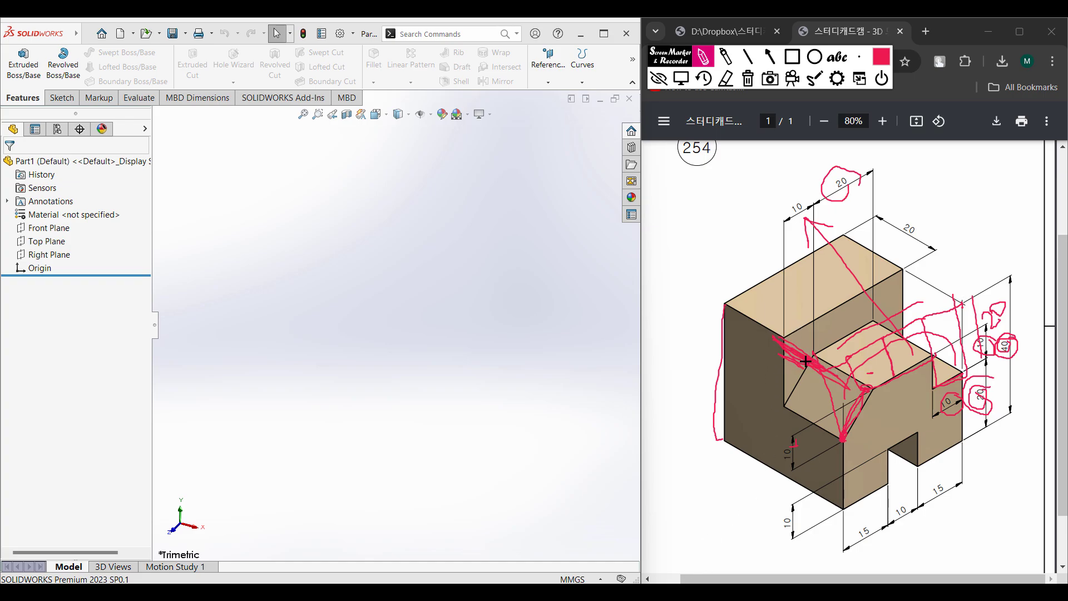
pyautogui.click(749, 81)
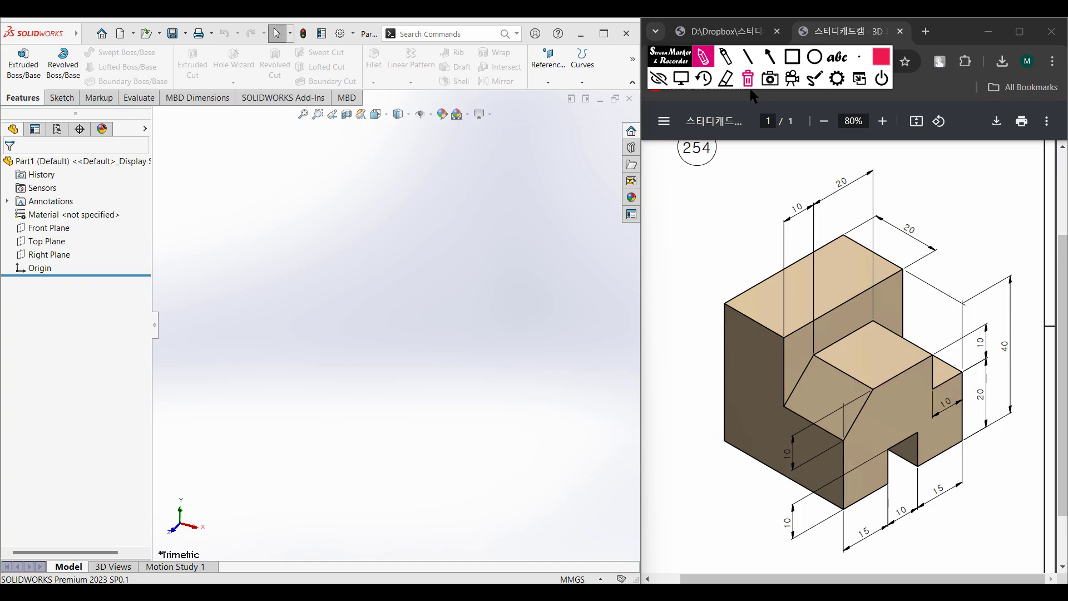
# - Start a sketch on the Top Plane and begin a centre rectangle at the origin
pyautogui.click(683, 79)
pyautogui.click(56, 241)
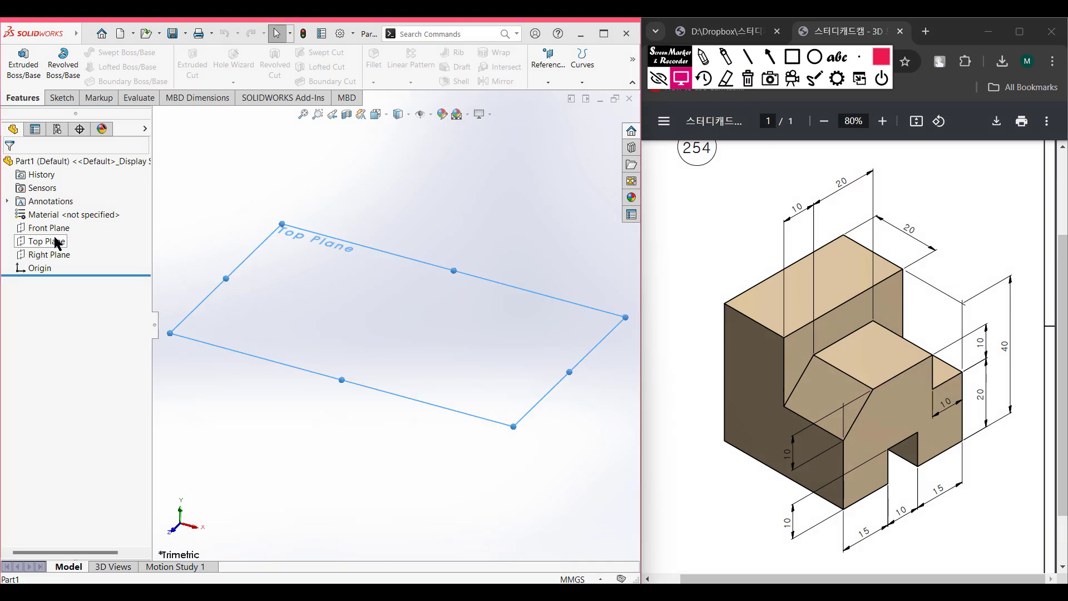
pyautogui.rightClick(56, 241)
pyautogui.click(83, 219)
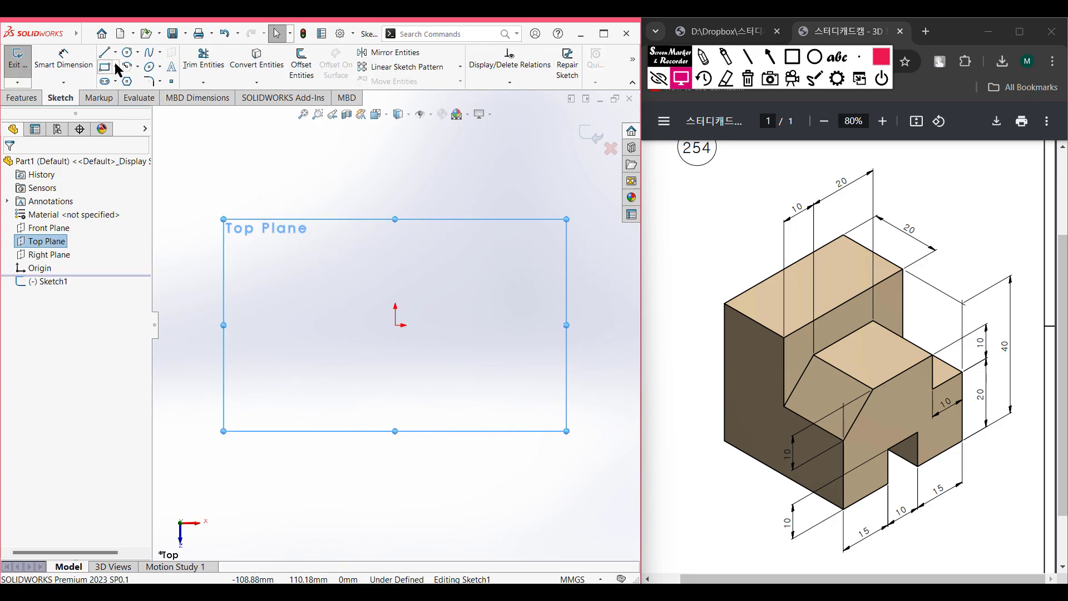
pyautogui.click(115, 67)
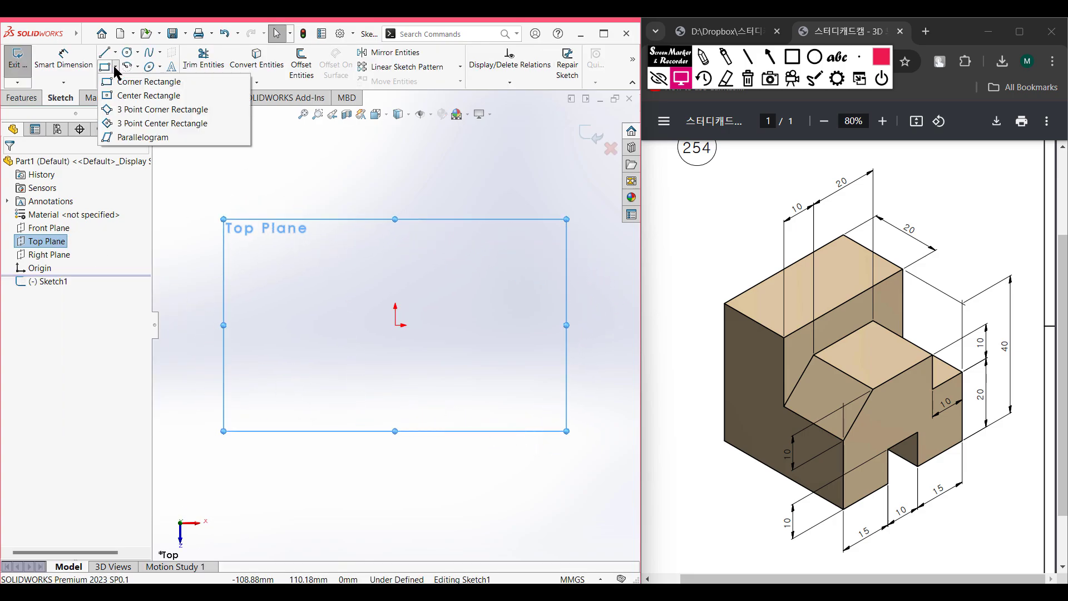
pyautogui.click(138, 97)
pyautogui.click(395, 325)
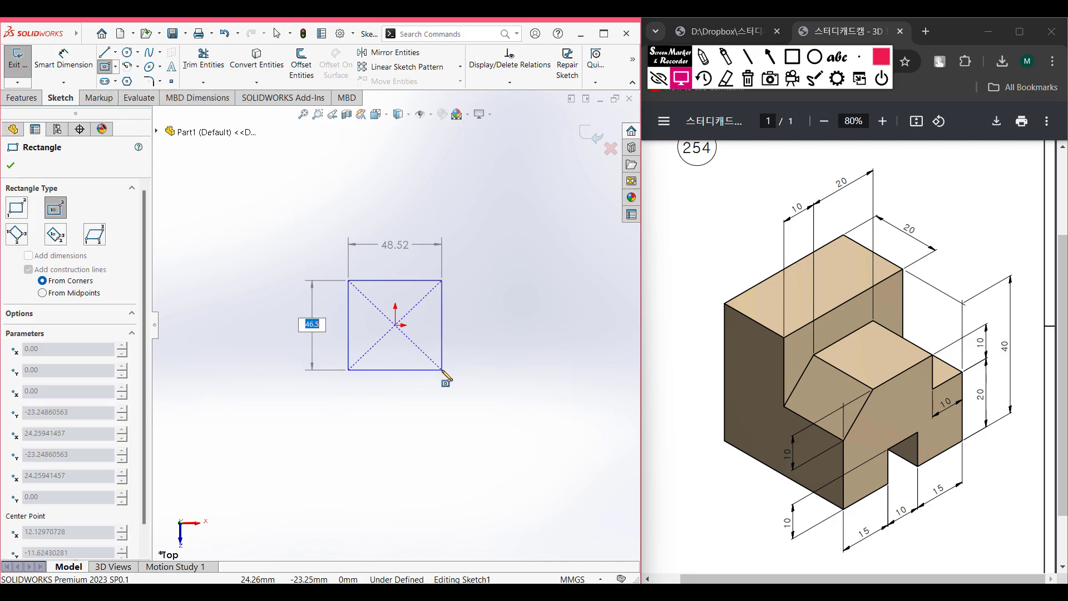
pyautogui.write('20')
pyautogui.press('Tab')
pyautogui.press('Tab')
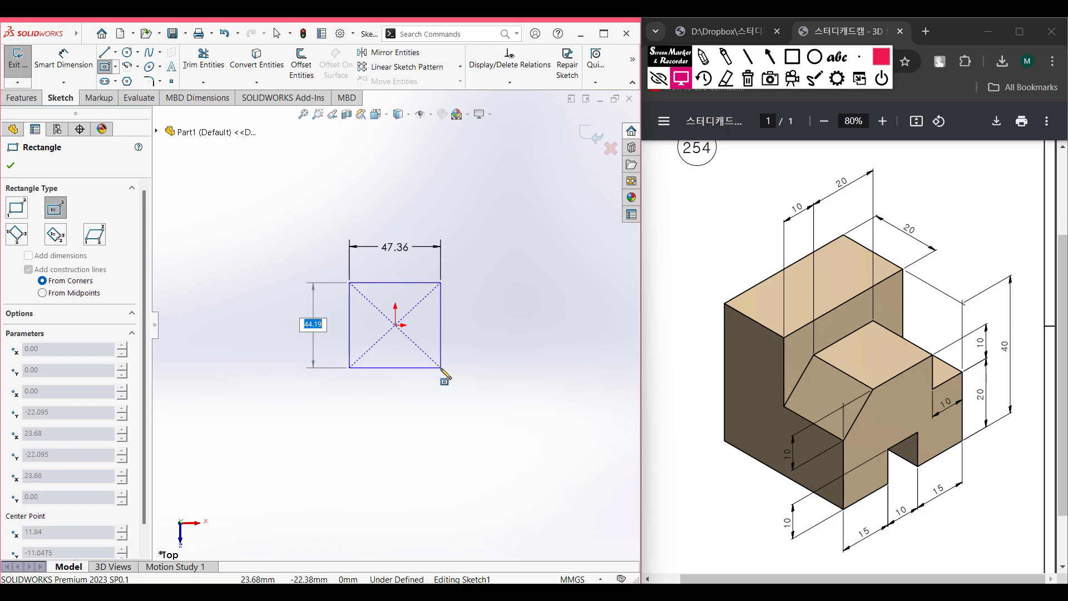
pyautogui.write('15+10+')
pyautogui.write('10+10')
pyautogui.press('Tab')
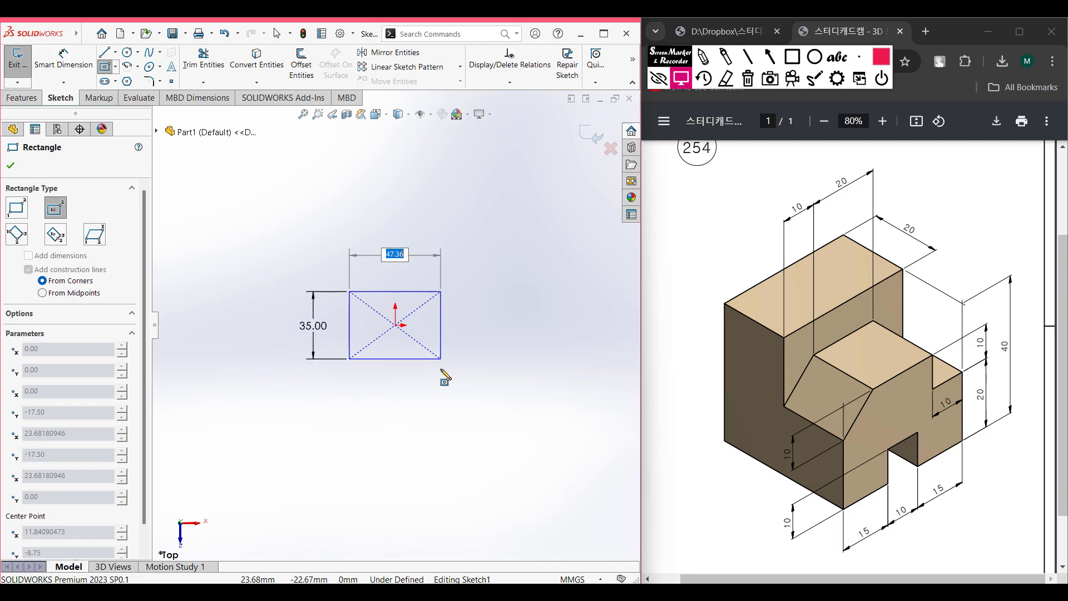
pyautogui.press('Tab')
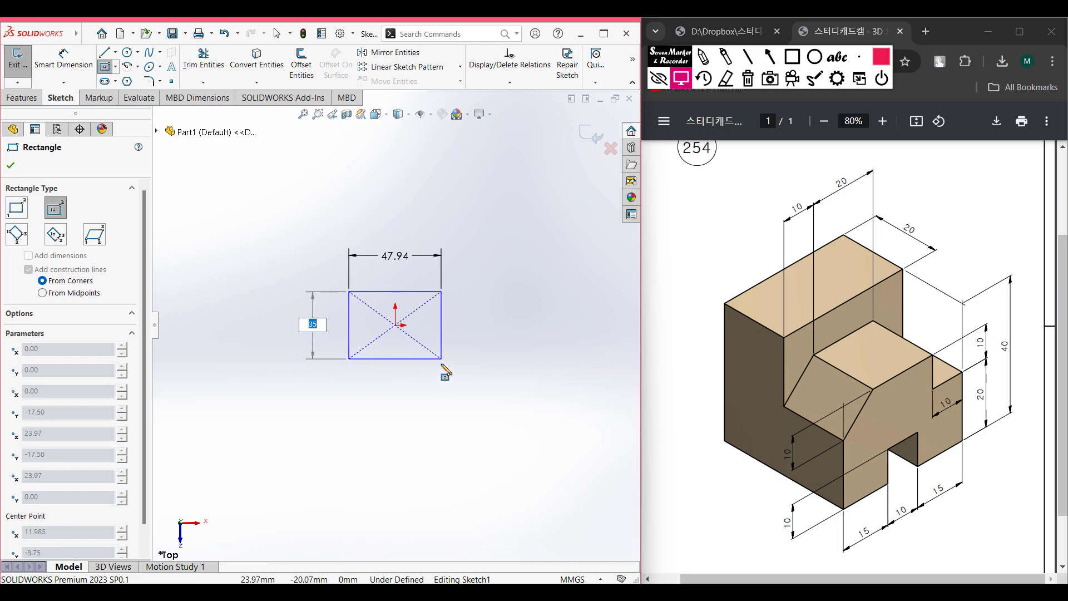
# - Finish the centre rectangle with a height of 40 mm and a width of 40 mm
pyautogui.write('15')
pyautogui.write('+10+')
pyautogui.press('Return')
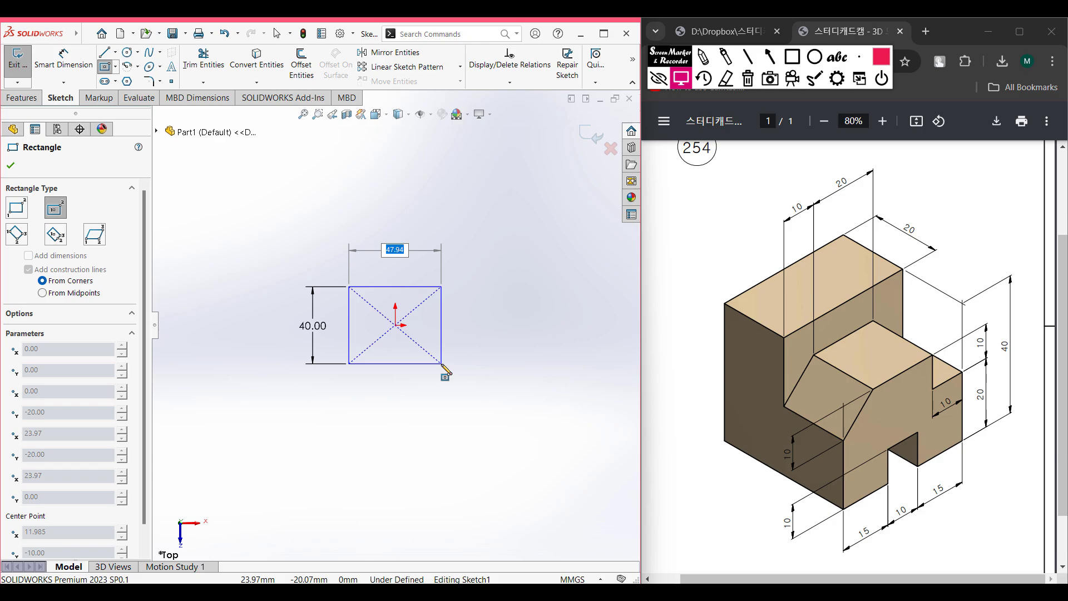
pyautogui.write('20+20')
pyautogui.press('Return')
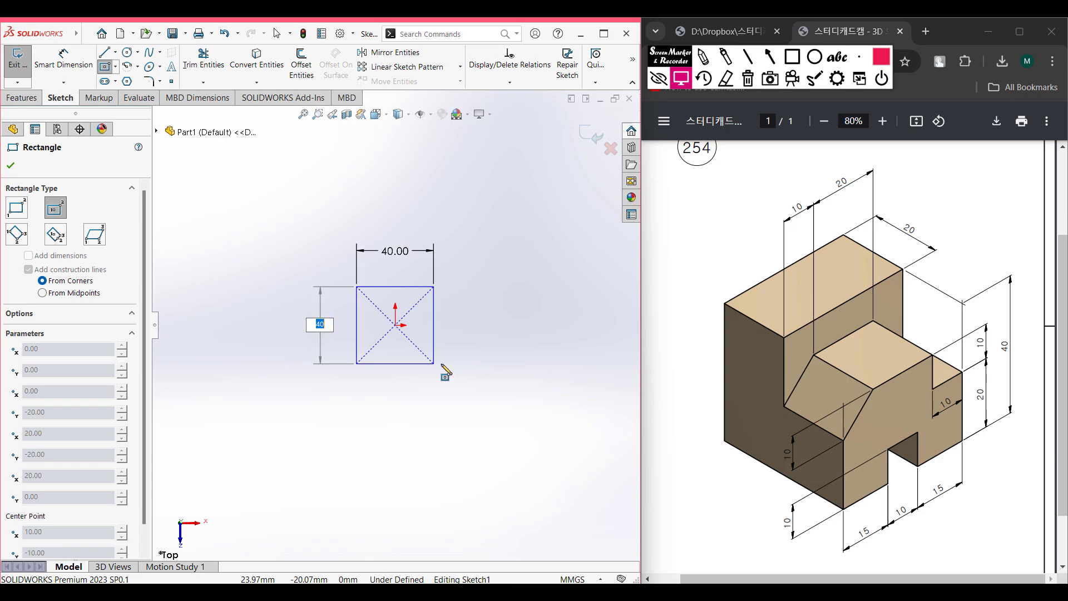
pyautogui.press('Return')
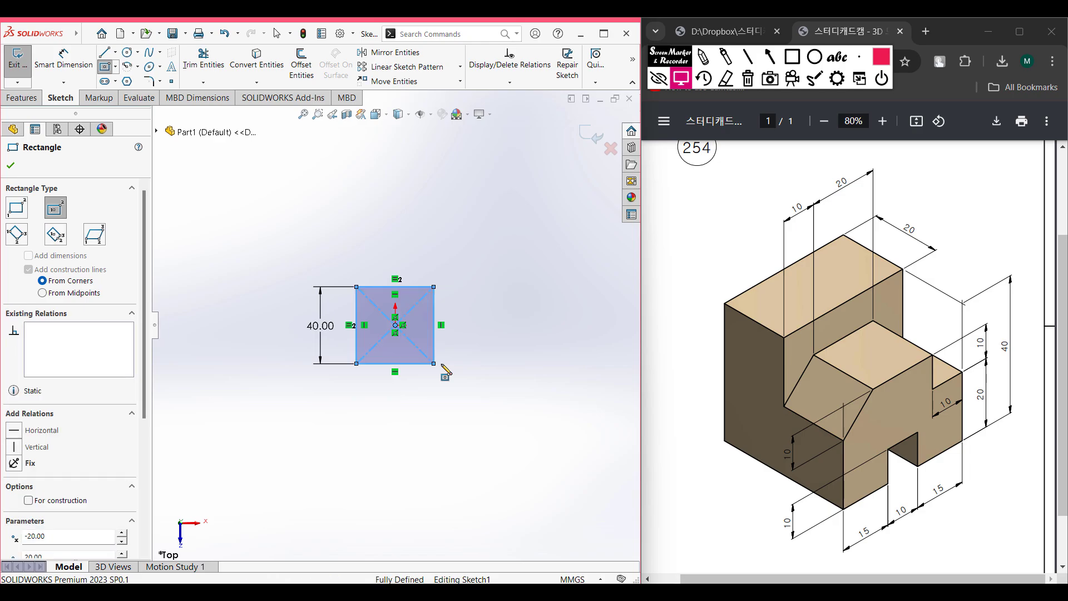
# - Extrude the square profile upward to a blind depth of 40 mm and fit the block in an isometric view
pyautogui.hotkey('ctrl', '7')
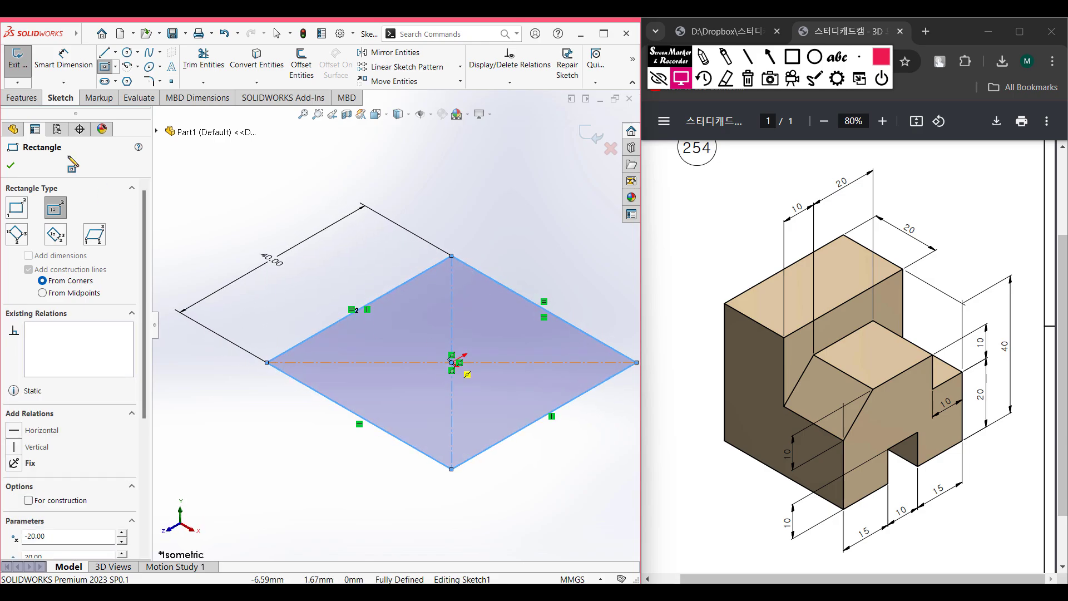
pyautogui.click(21, 98)
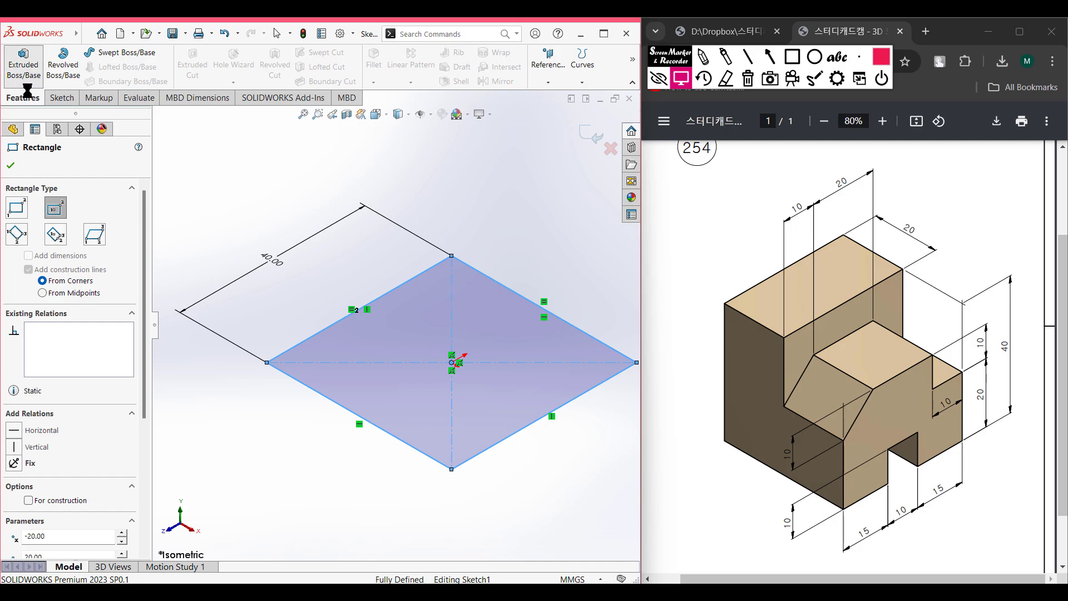
pyautogui.click(22, 69)
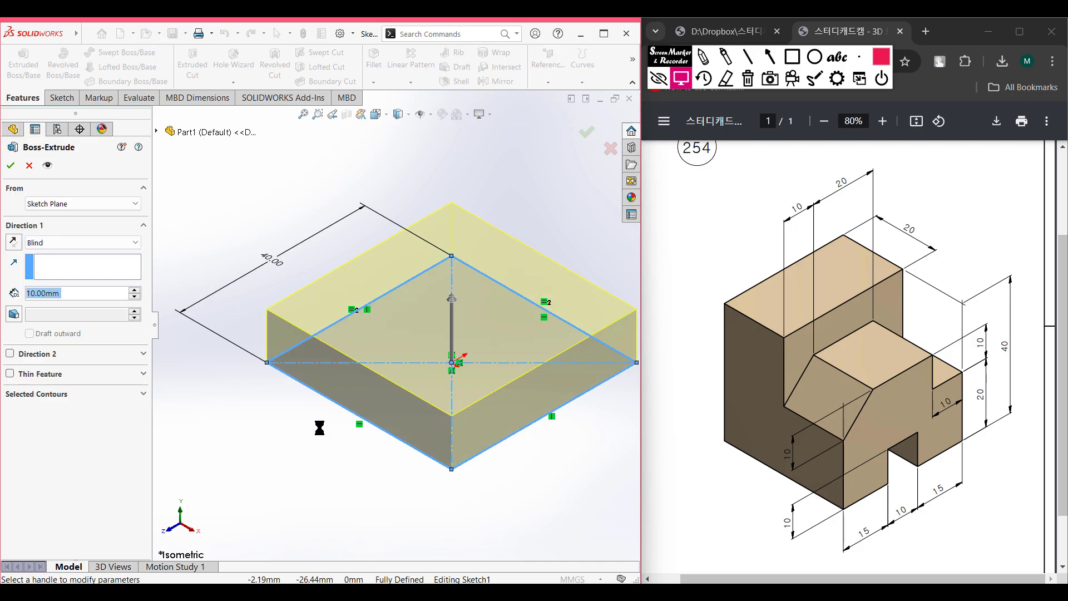
pyautogui.write('40')
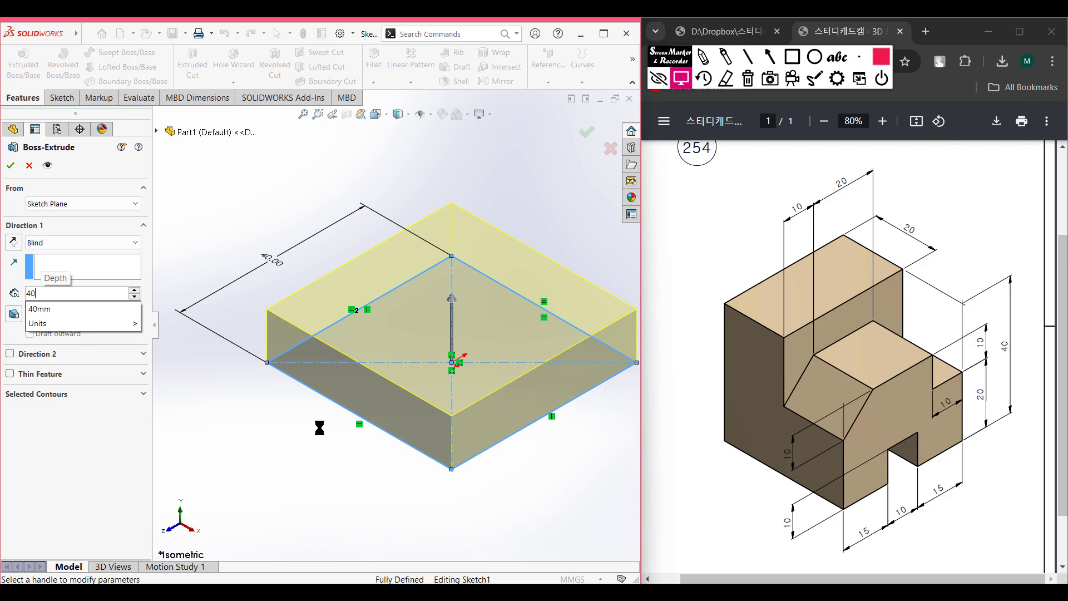
pyautogui.press('Return')
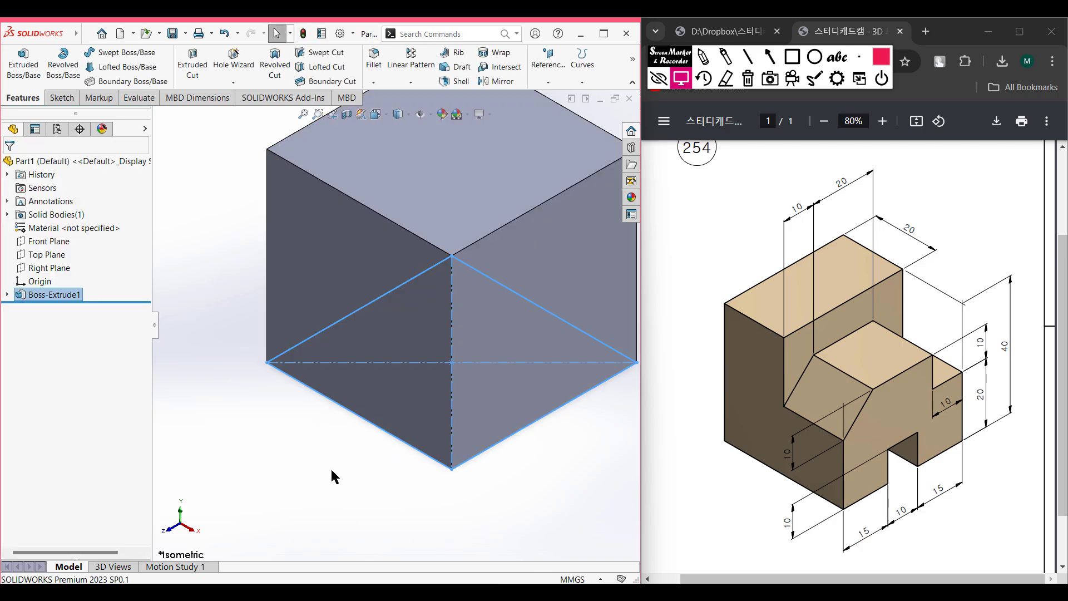
pyautogui.click(331, 468)
pyautogui.press('f')
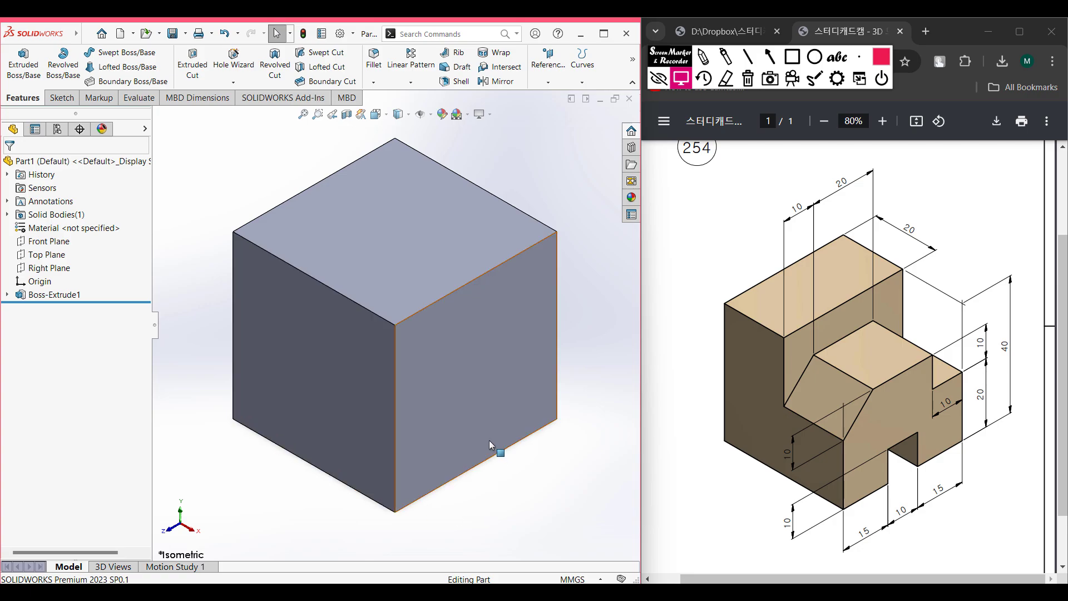
# - Start a sketch on the block's right side face and draw a 10 mm vertical centerline upward from the origin
pyautogui.click(469, 421)
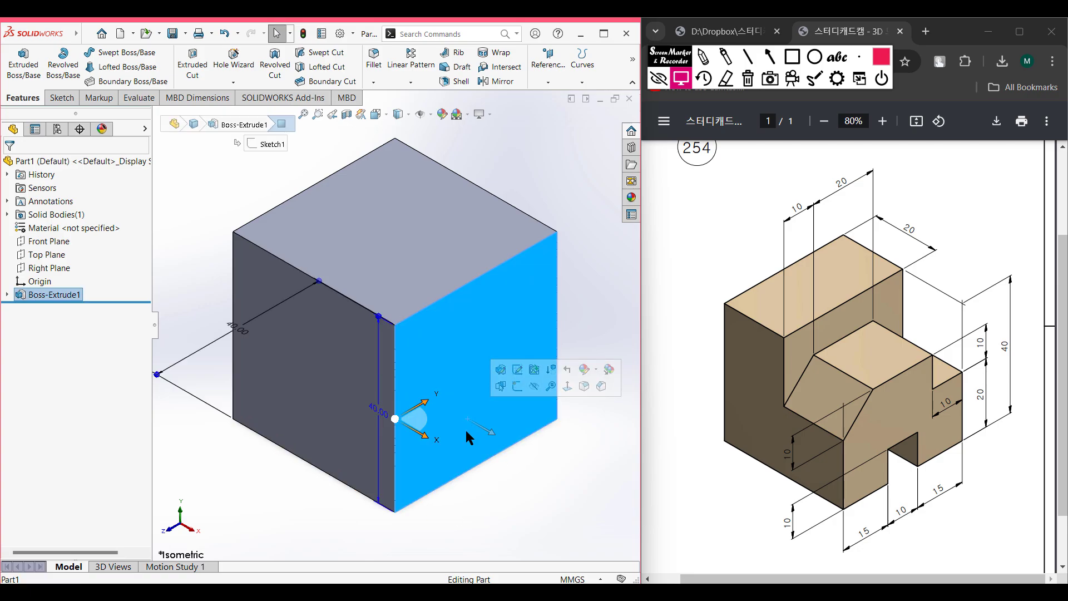
pyautogui.rightClick(467, 379)
pyautogui.click(497, 353)
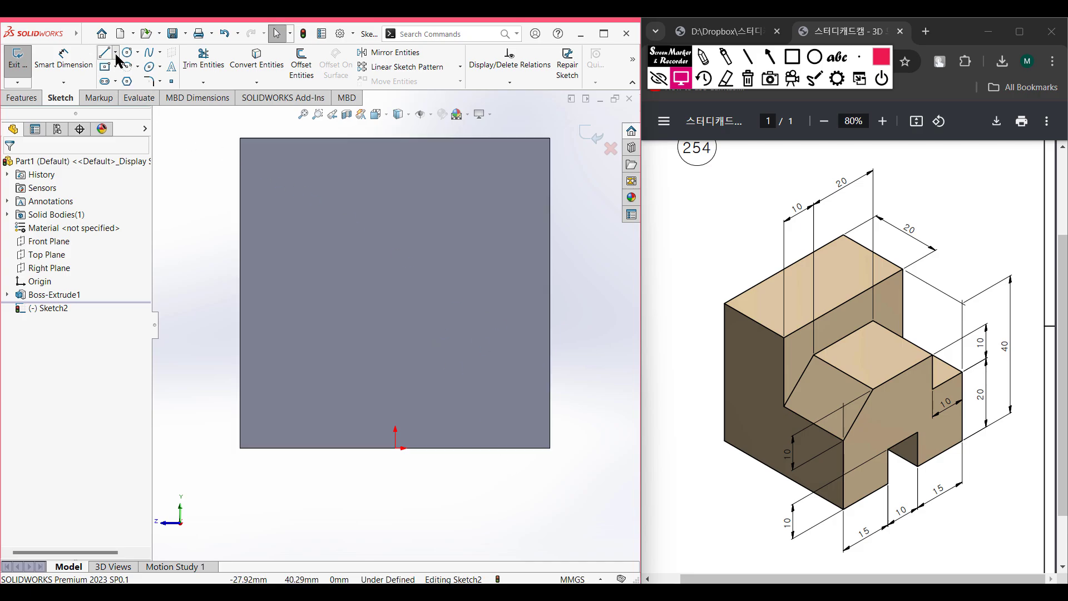
pyautogui.click(116, 52)
pyautogui.click(136, 81)
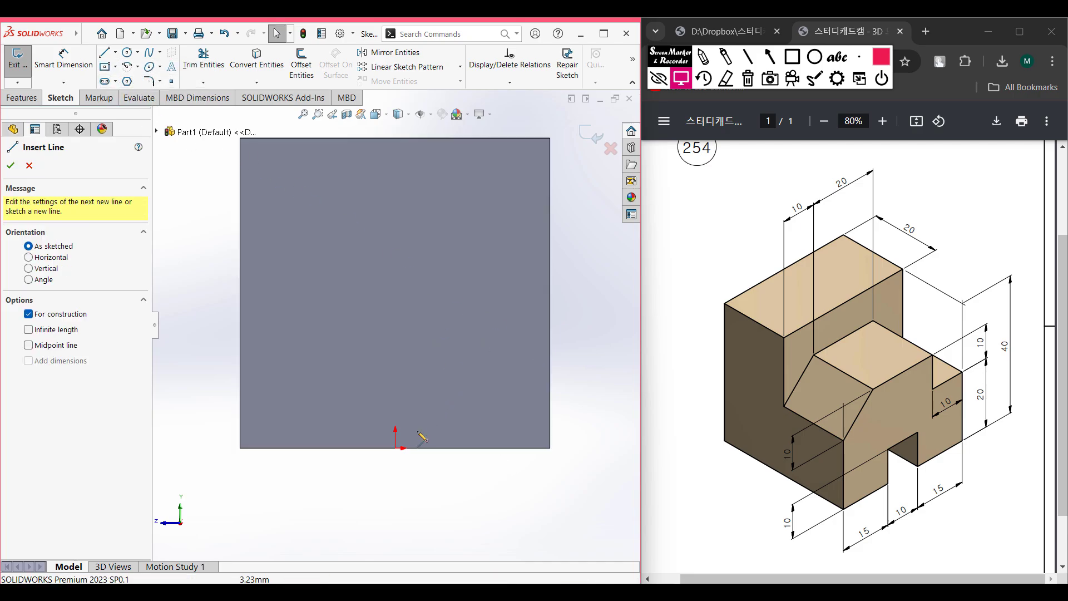
pyautogui.click(395, 448)
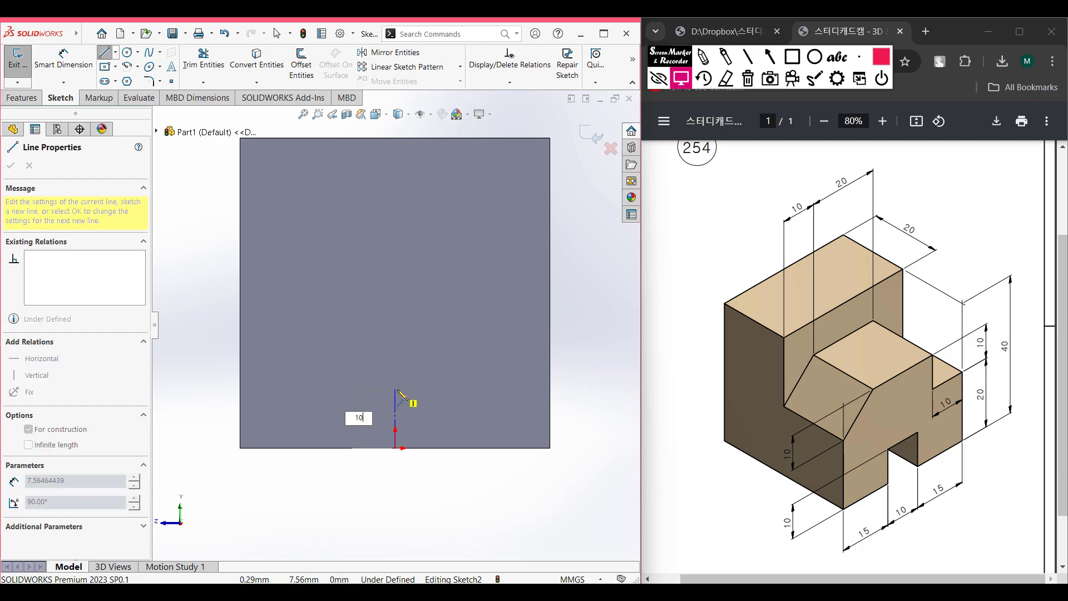
pyautogui.write('10')
pyautogui.press('Return')
pyautogui.press('Escape')
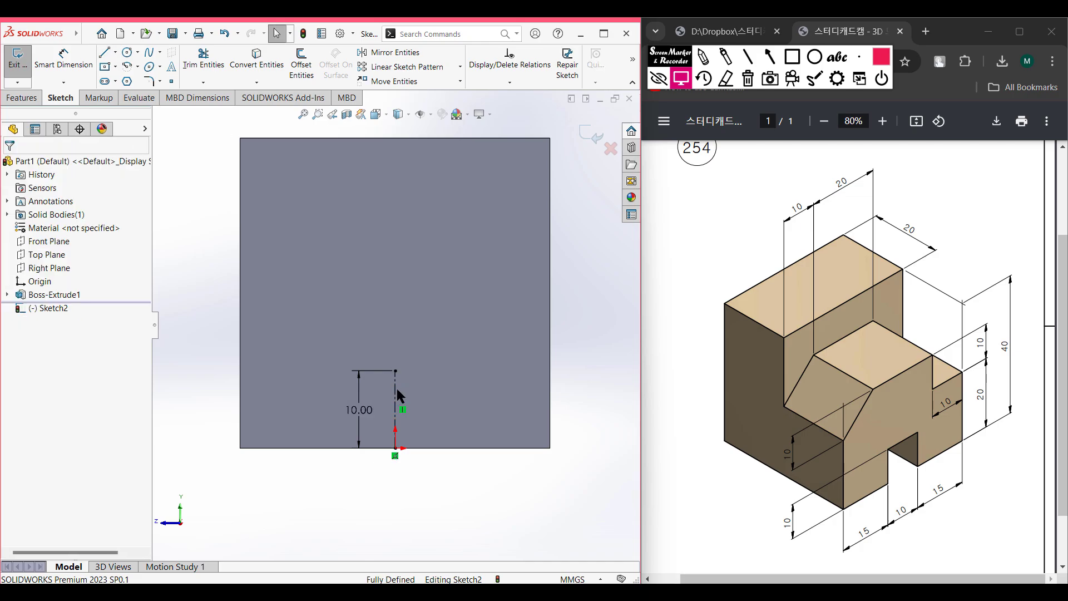
# - Offset the centerline 10/2 mm bi-directionally with line cap ends to form the closed slot profile
pyautogui.click(301, 66)
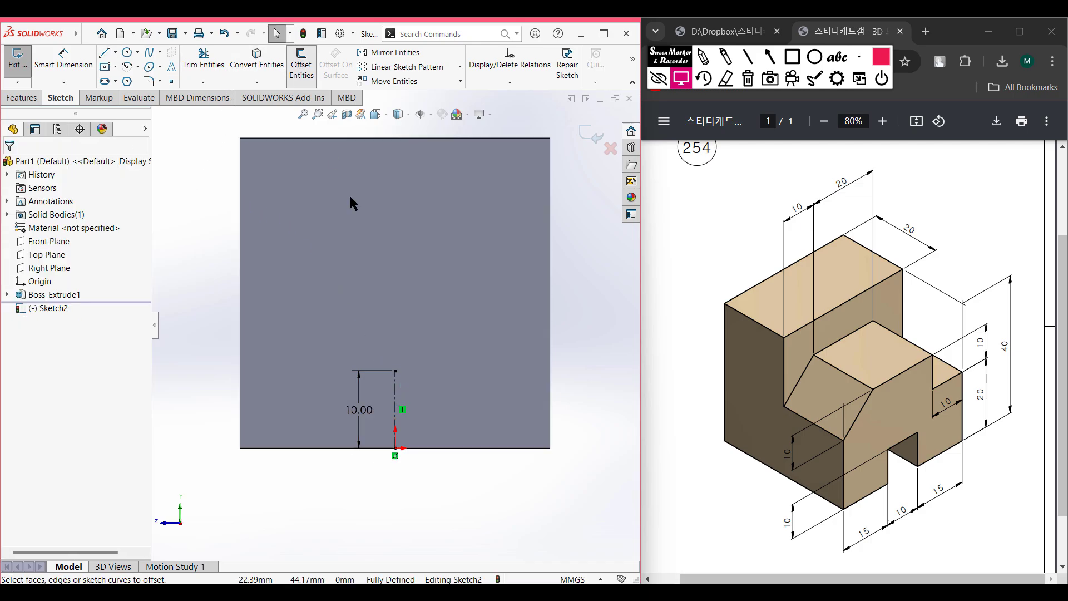
pyautogui.click(395, 376)
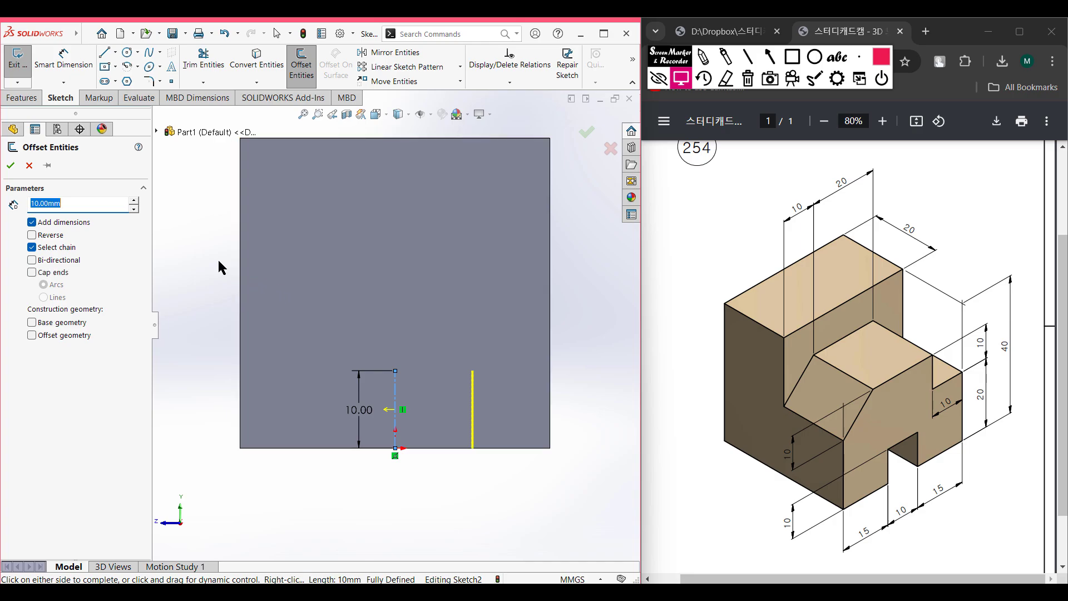
pyautogui.write('10/2')
pyautogui.press('Return')
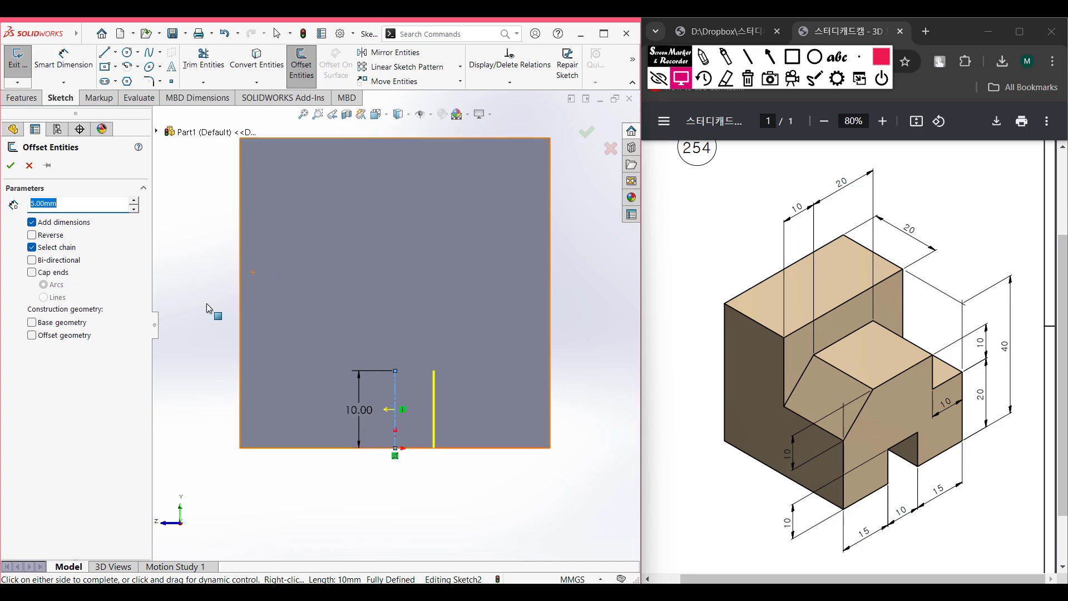
pyautogui.click(32, 260)
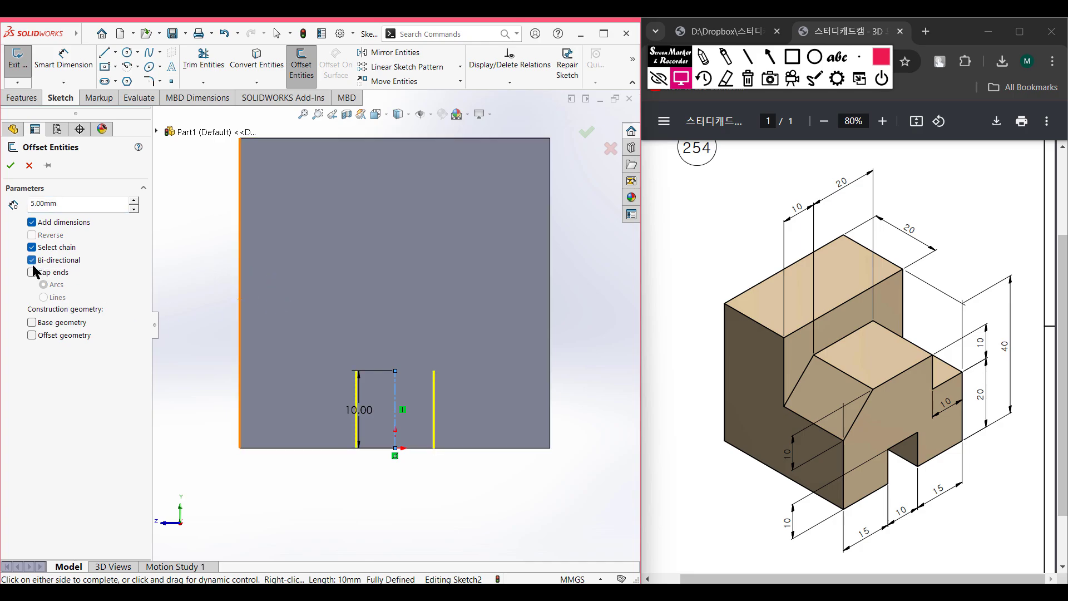
pyautogui.click(31, 272)
pyautogui.click(44, 298)
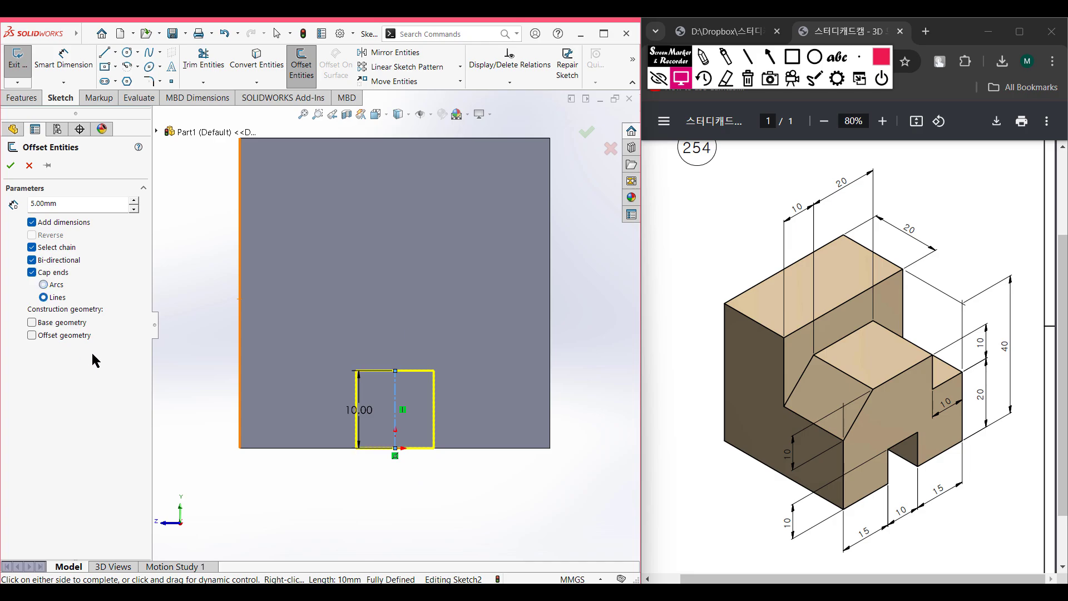
pyautogui.click(10, 165)
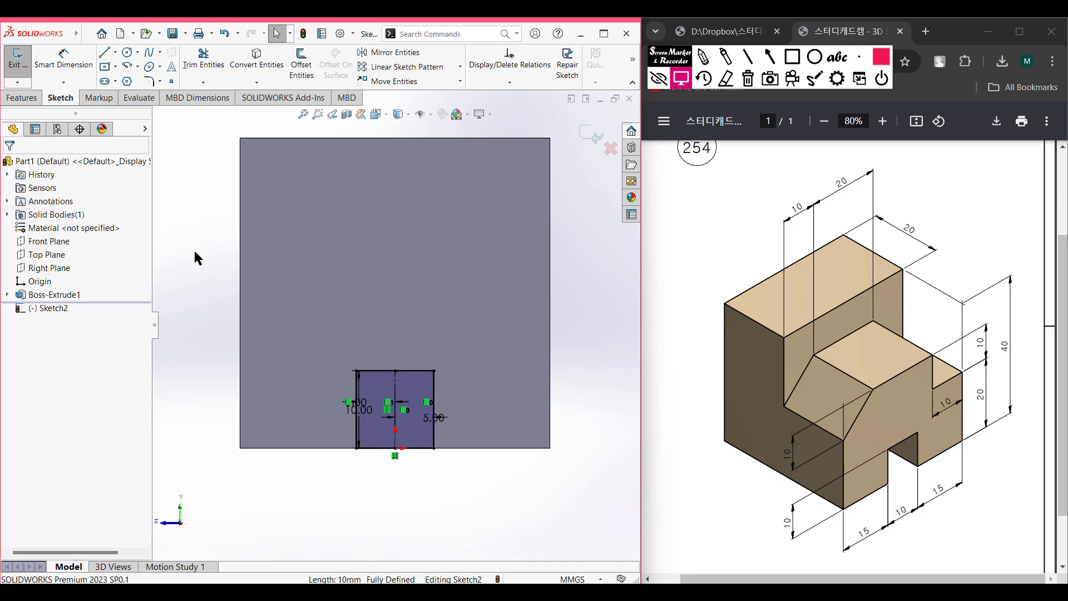
# - Cut the slot profile through the block with an Extruded Cut set to Through All
pyautogui.hotkey('ctrl', '7')
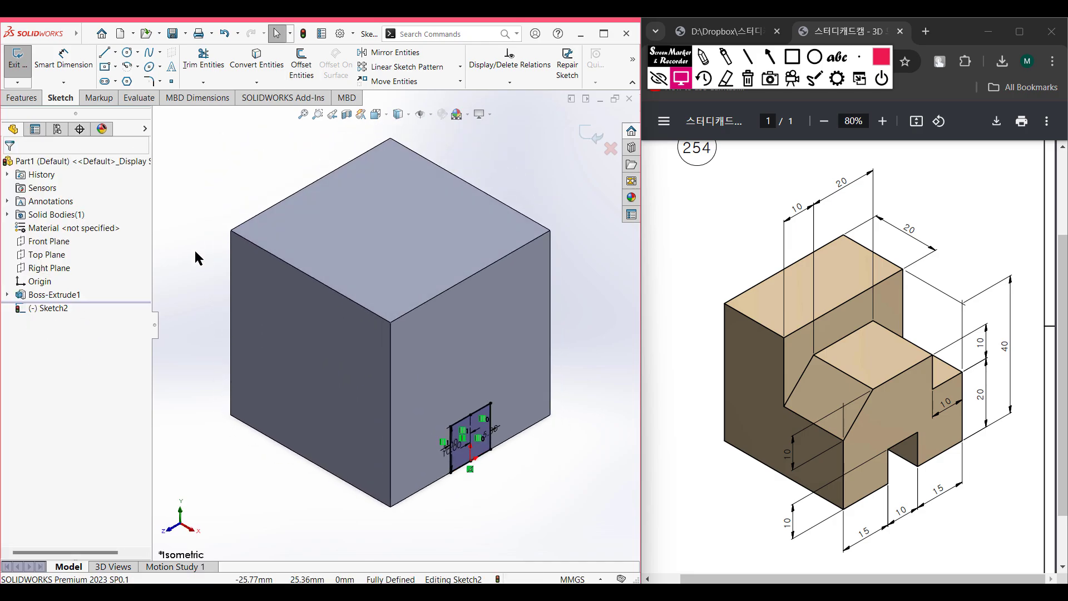
pyautogui.click(22, 97)
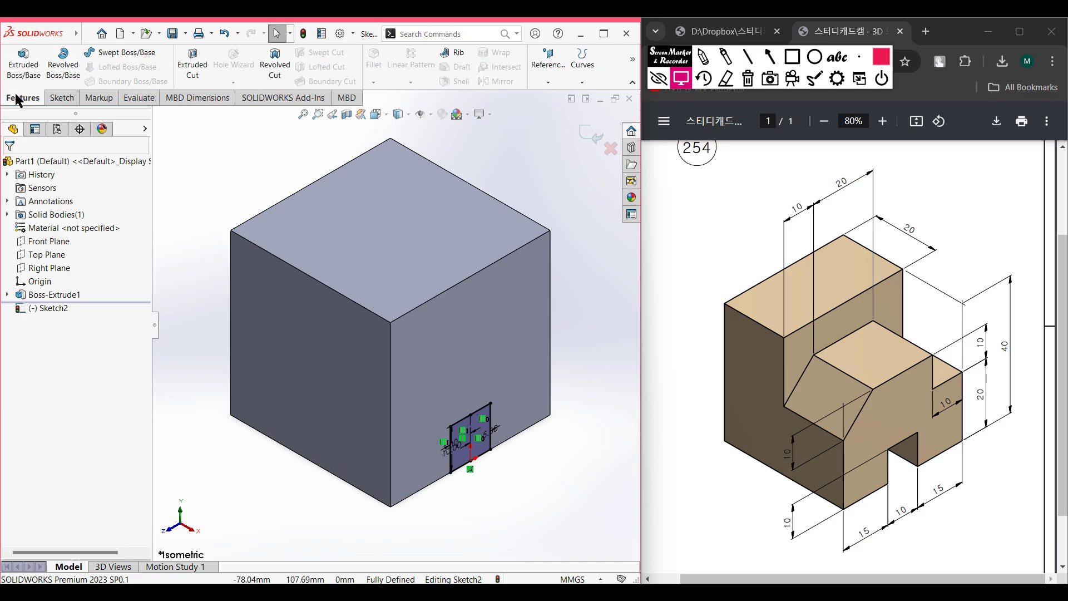
pyautogui.click(192, 64)
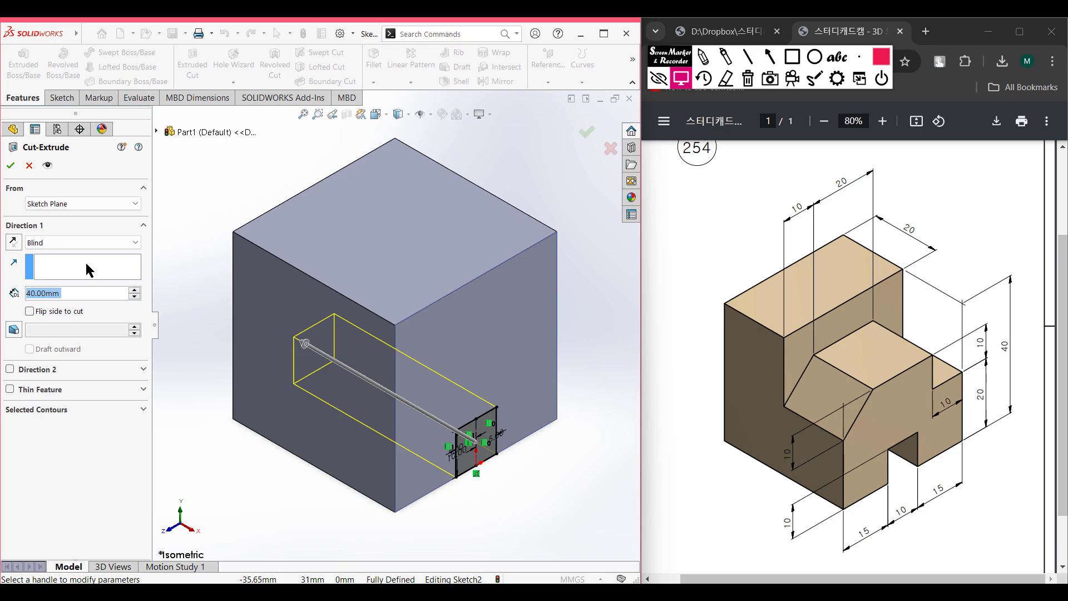
pyautogui.click(71, 241)
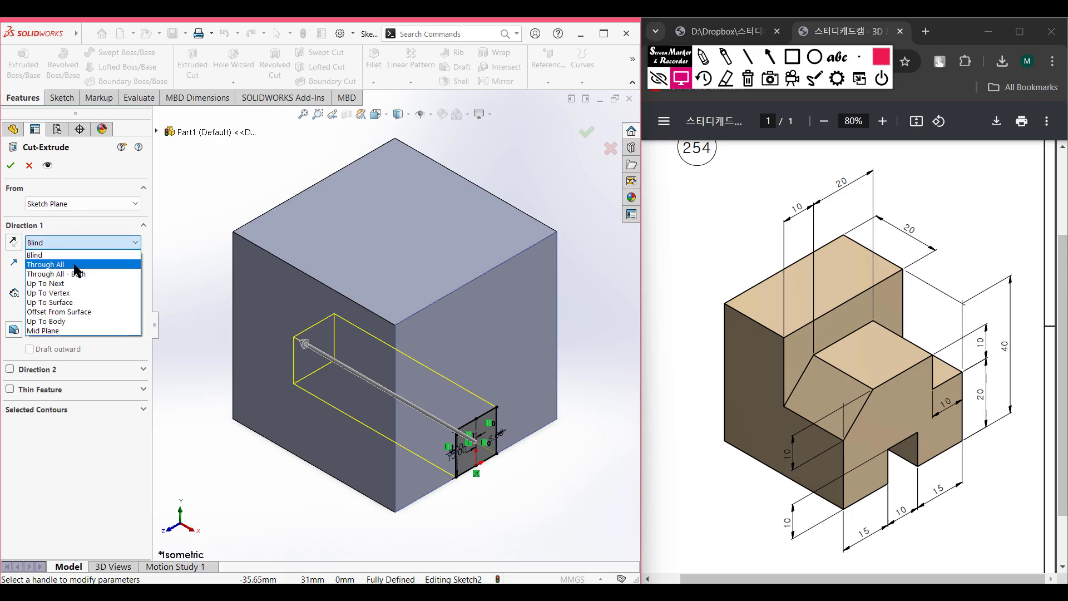
pyautogui.click(75, 264)
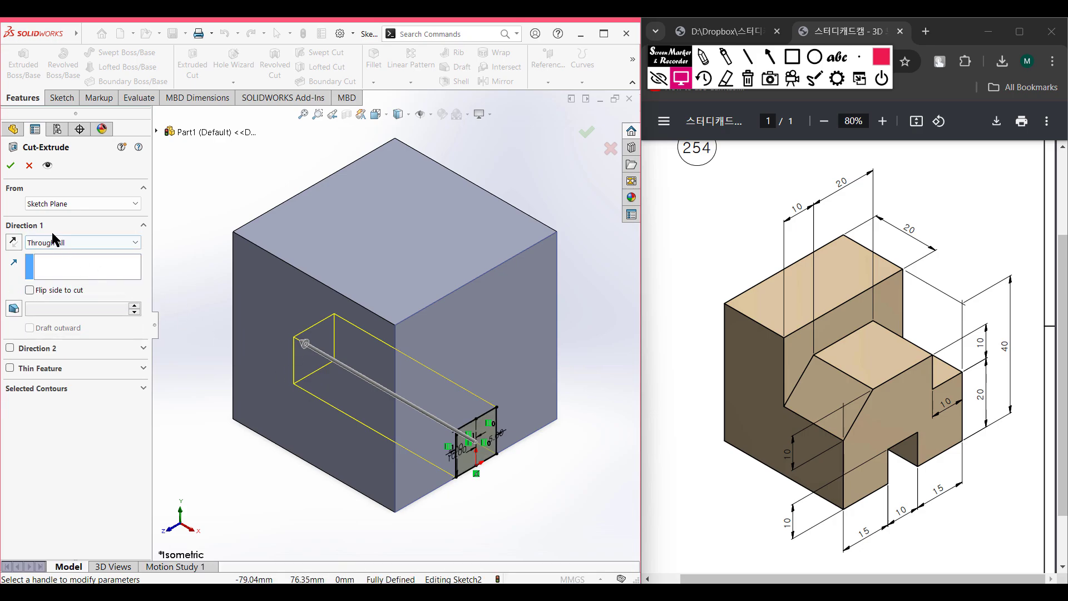
pyautogui.click(10, 165)
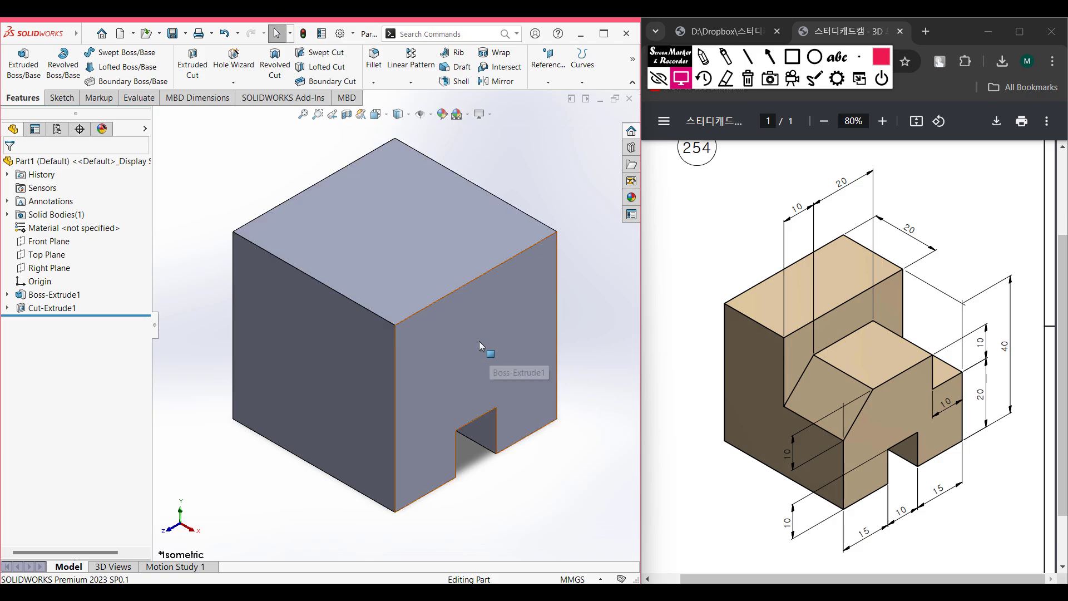
# - Sketch a corner rectangle on the slotted side face from its upper right corner, 40-20 mm high and 10 mm wide
pyautogui.click(461, 329)
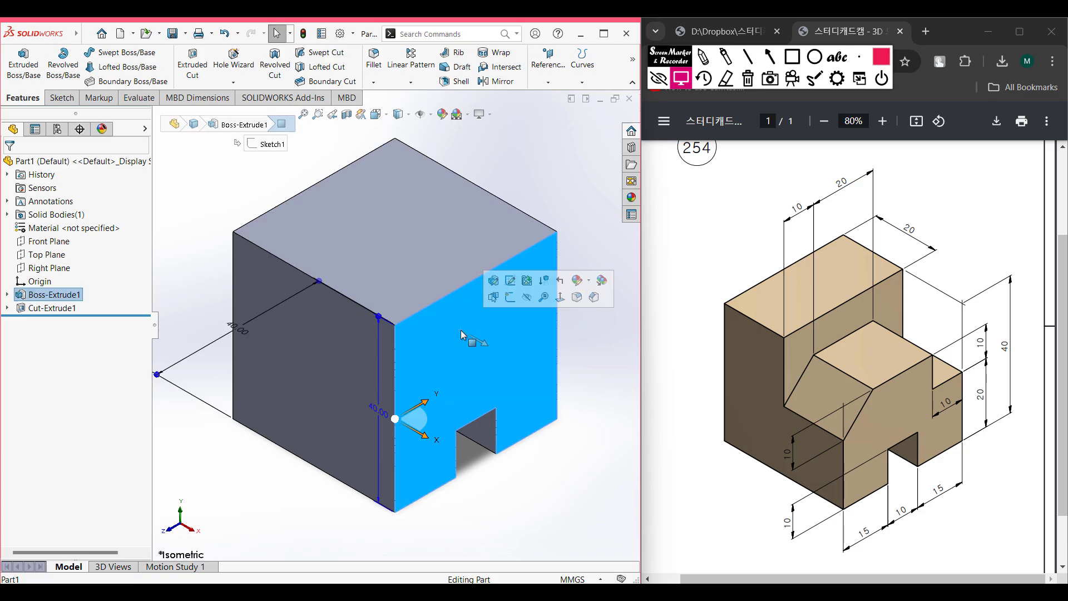
pyautogui.rightClick(459, 322)
pyautogui.click(484, 300)
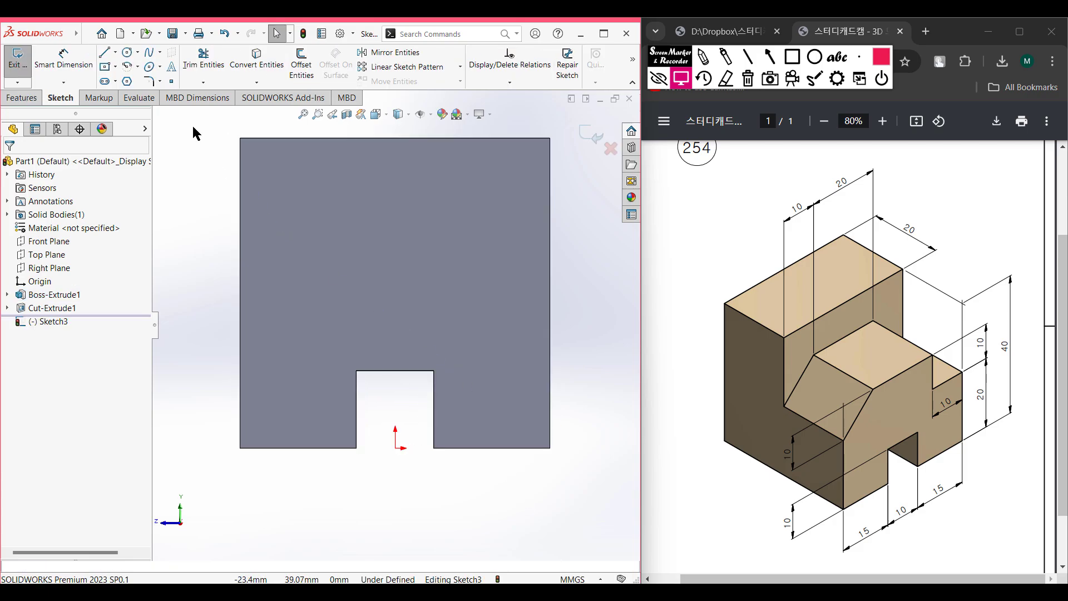
pyautogui.click(115, 66)
pyautogui.click(127, 84)
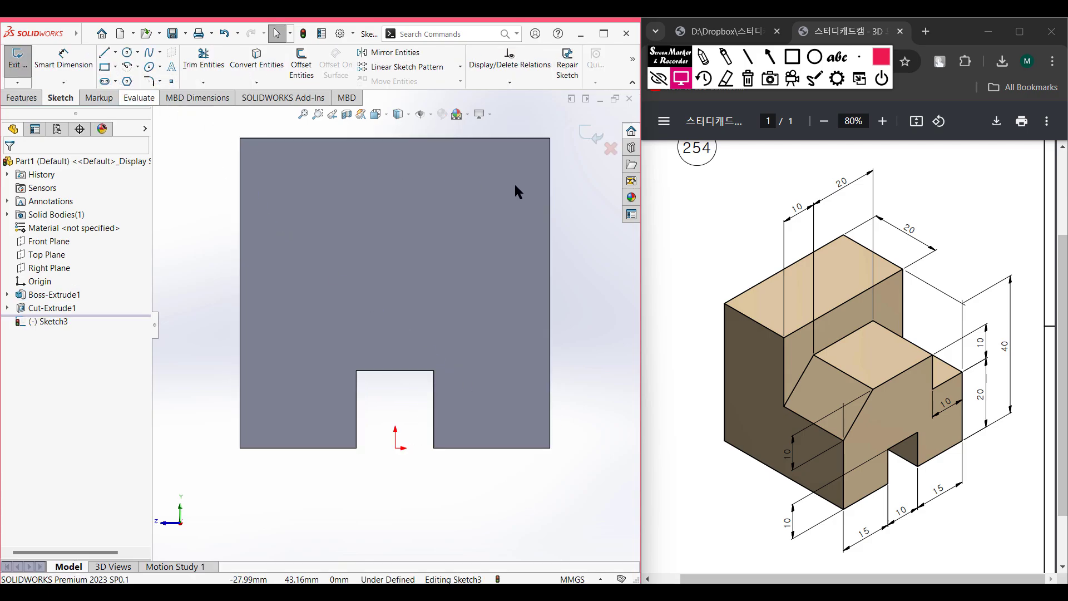
pyautogui.click(550, 138)
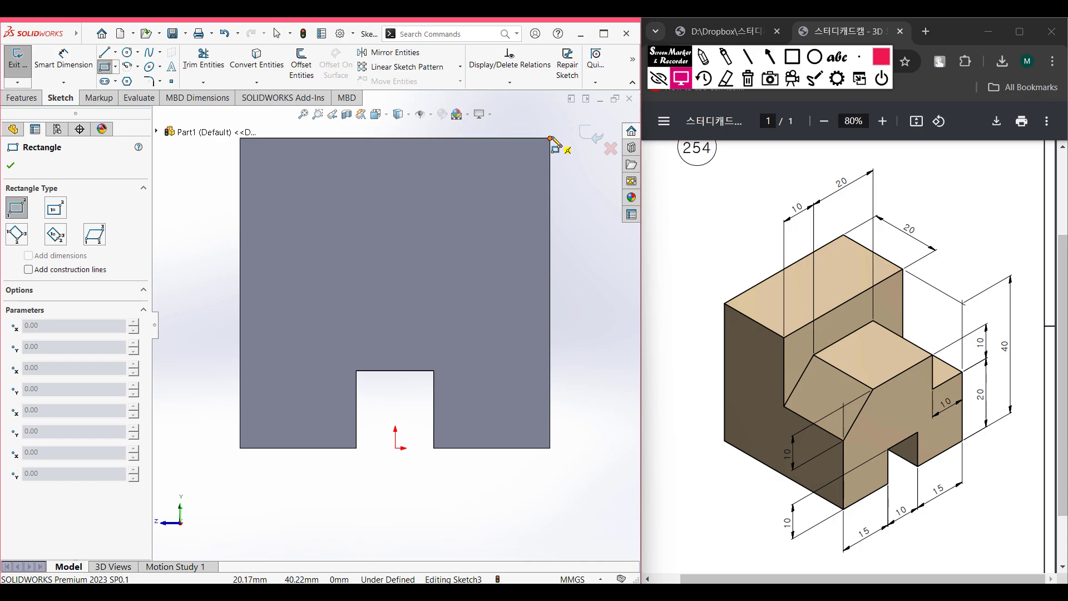
pyautogui.scroll(-3, 517, 162)
pyautogui.scroll(3, 497, 206)
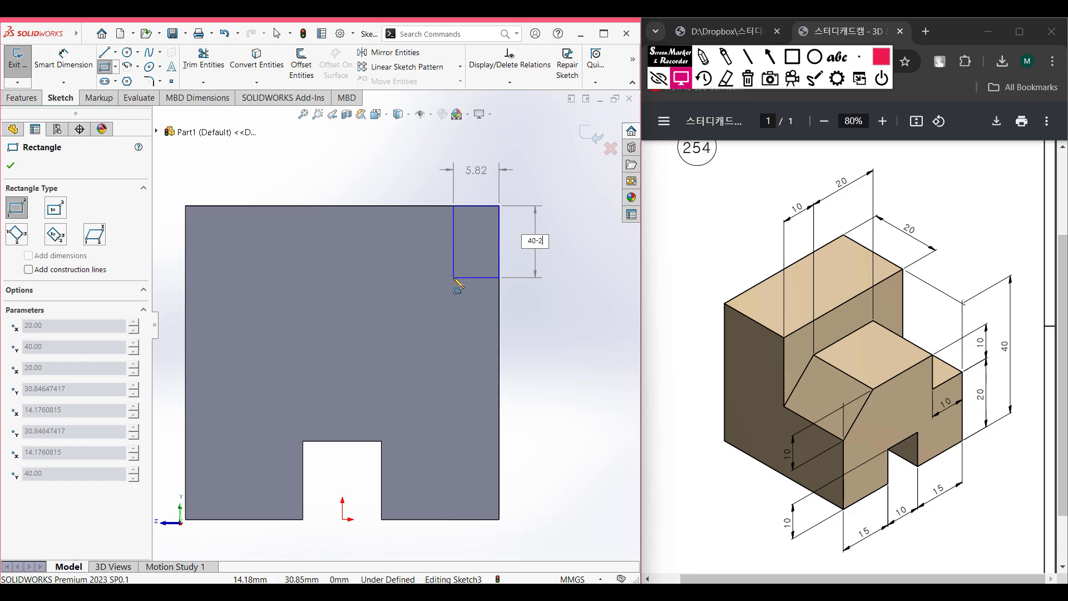
pyautogui.press('Tab')
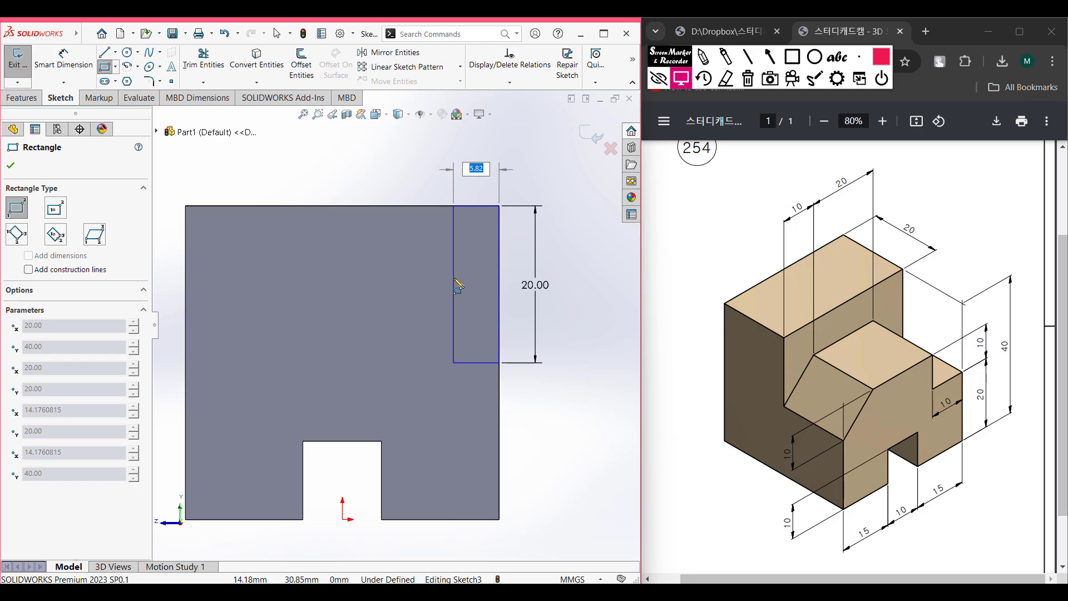
pyautogui.write('10')
pyautogui.press('Tab')
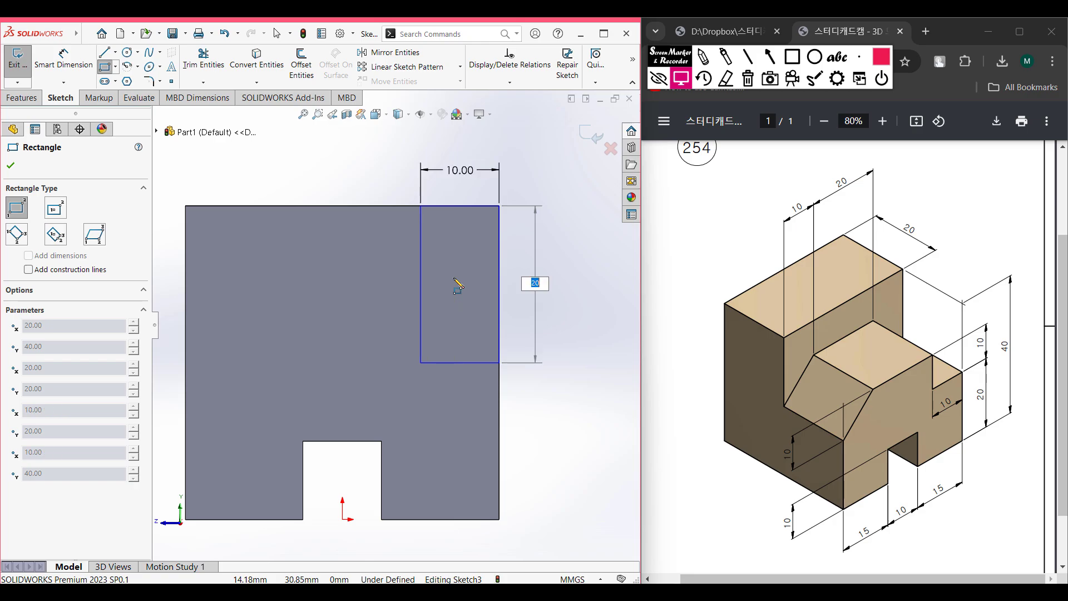
pyautogui.press('Return')
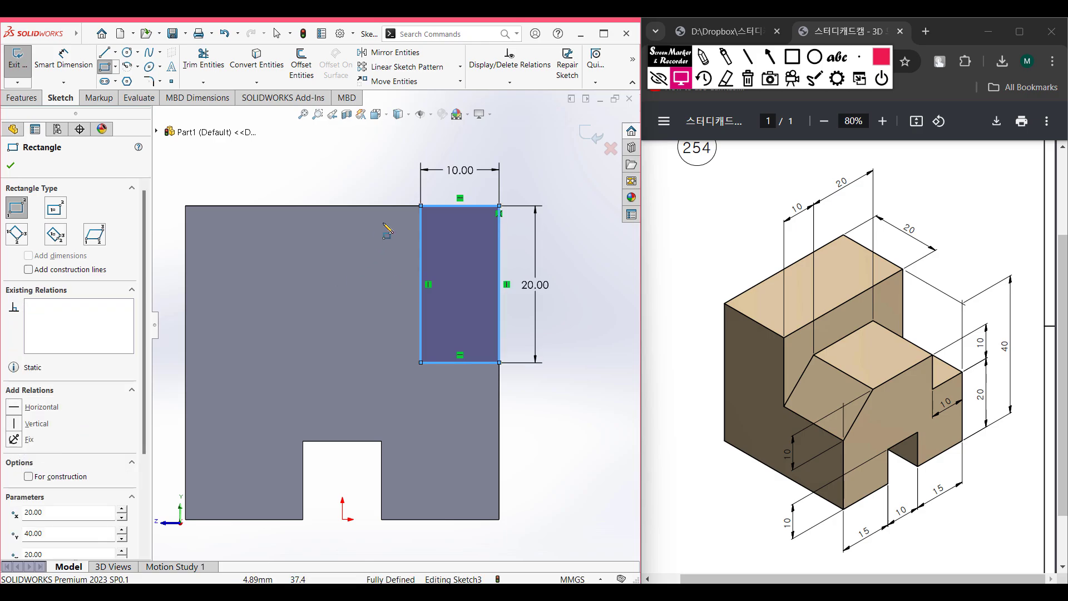
# - Add an adjoining rectangle 10 mm high and 20 mm wide from the first rectangle's upper left corner
pyautogui.click(420, 206)
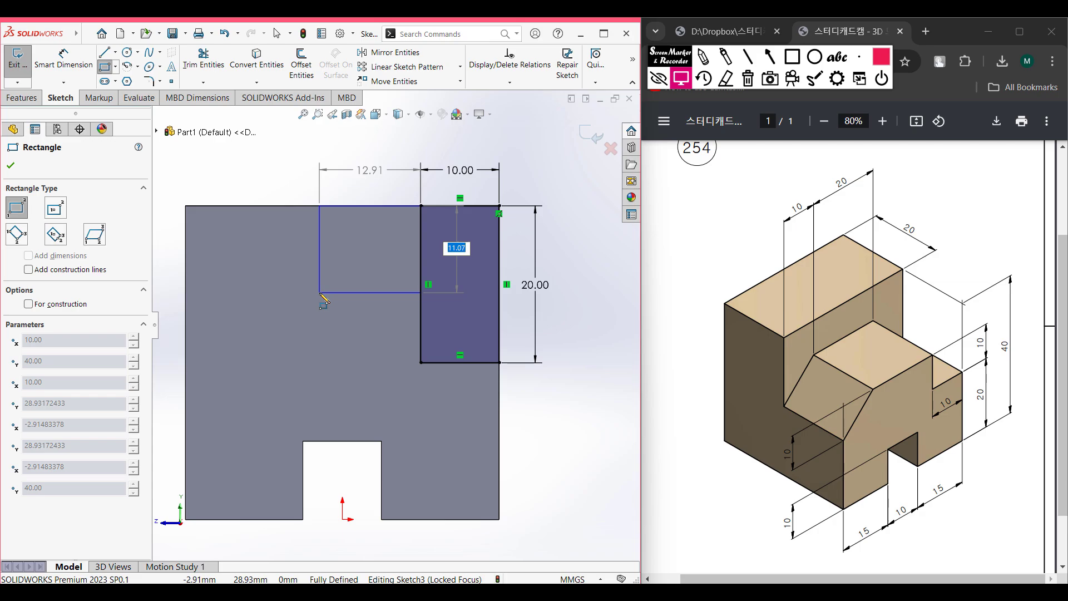
pyautogui.write('4')
pyautogui.press('Tab')
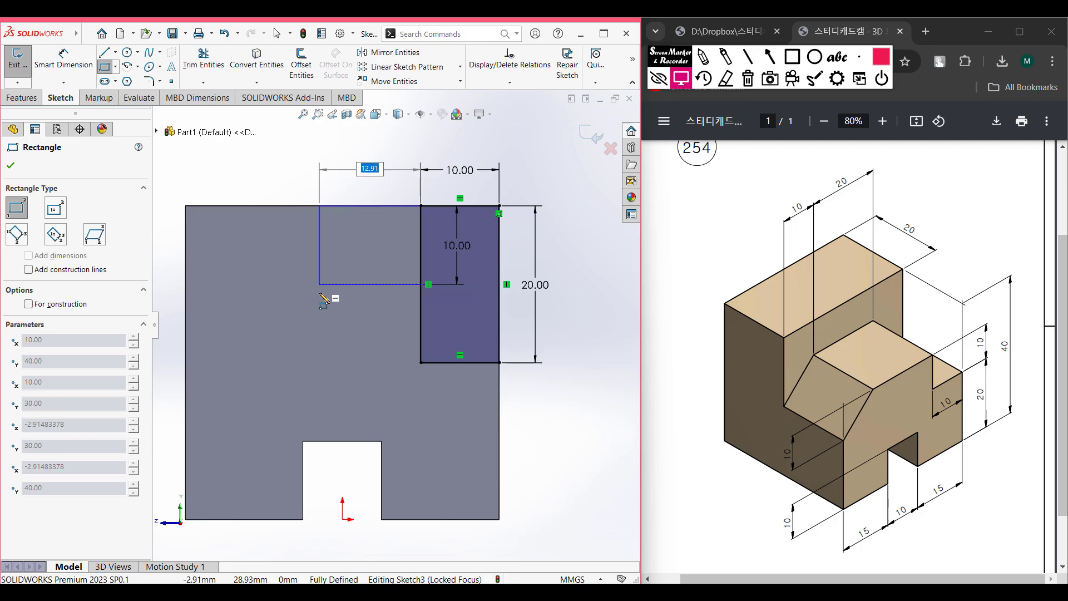
pyautogui.write('20')
pyautogui.press('Return')
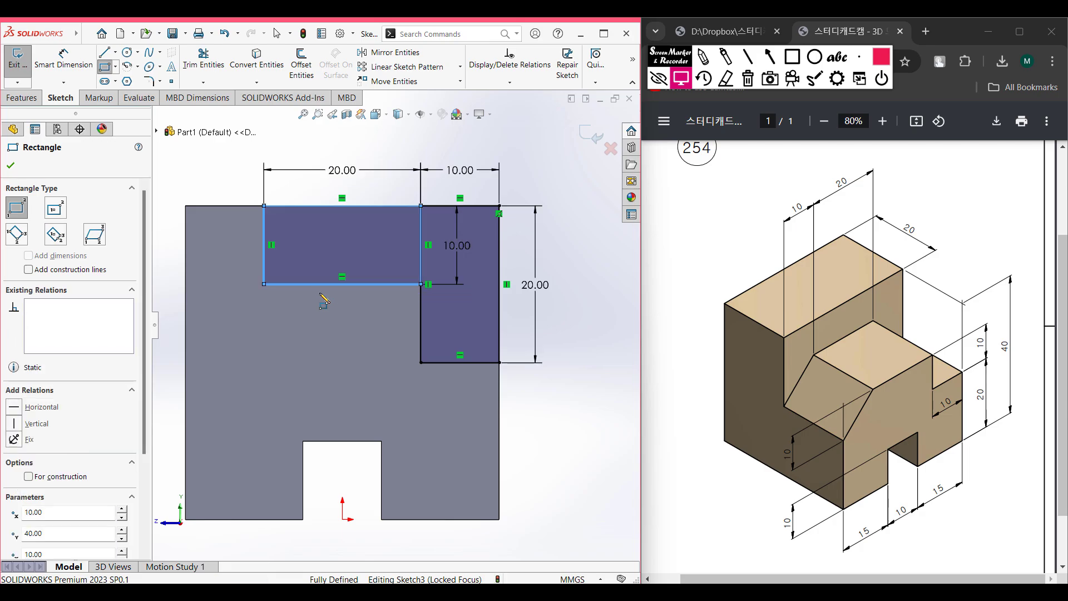
pyautogui.press('Escape')
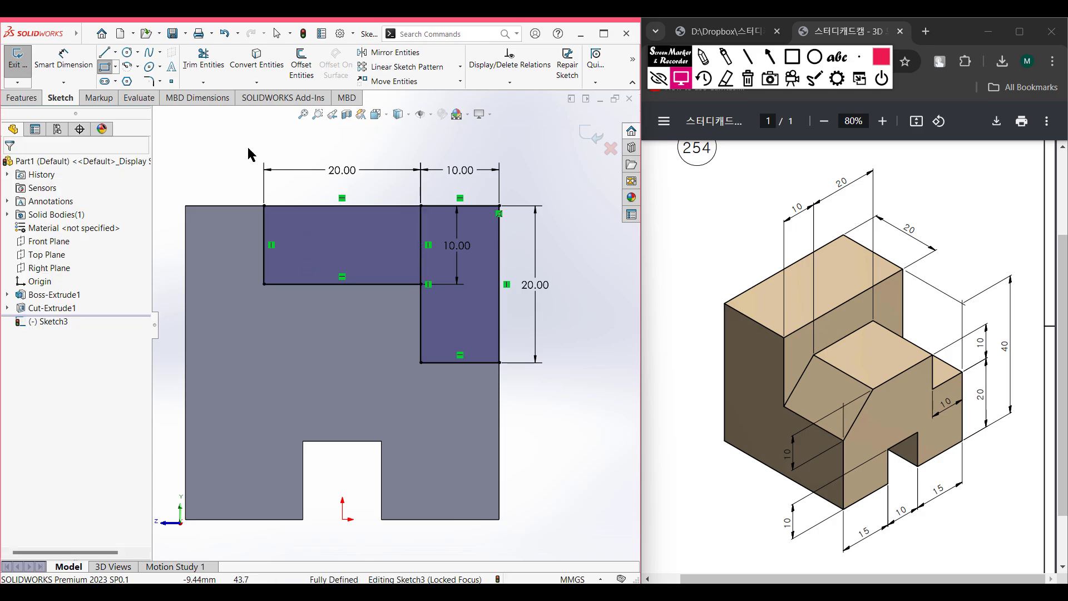
# - Draw lines from the wide rectangle's lower left corner diagonally to the face's left edge, up to its top corner, and back to the rectangle
pyautogui.press('l')
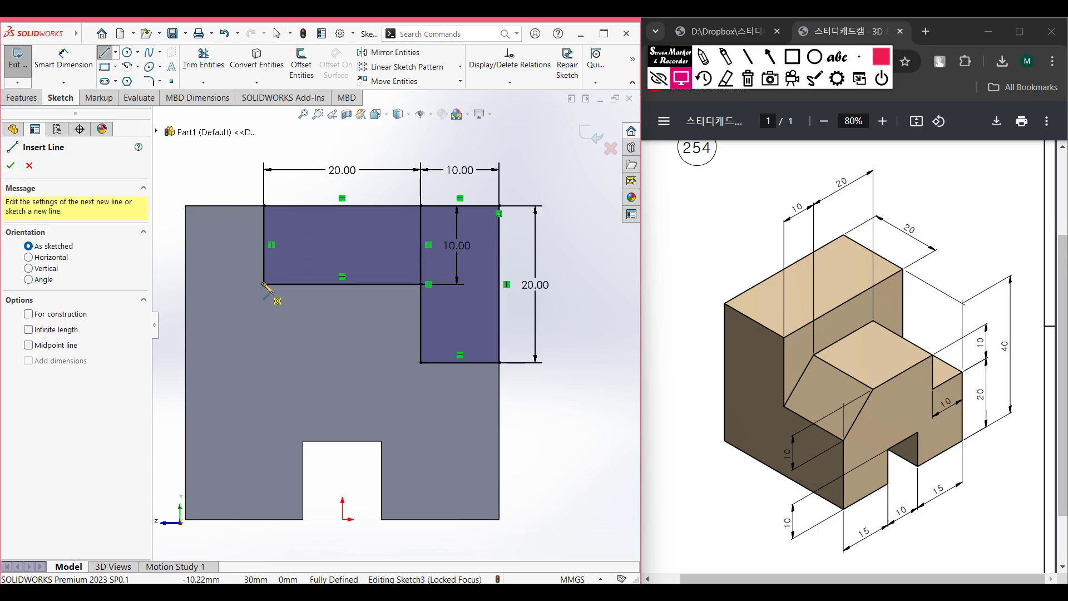
pyautogui.click(264, 284)
pyautogui.click(186, 373)
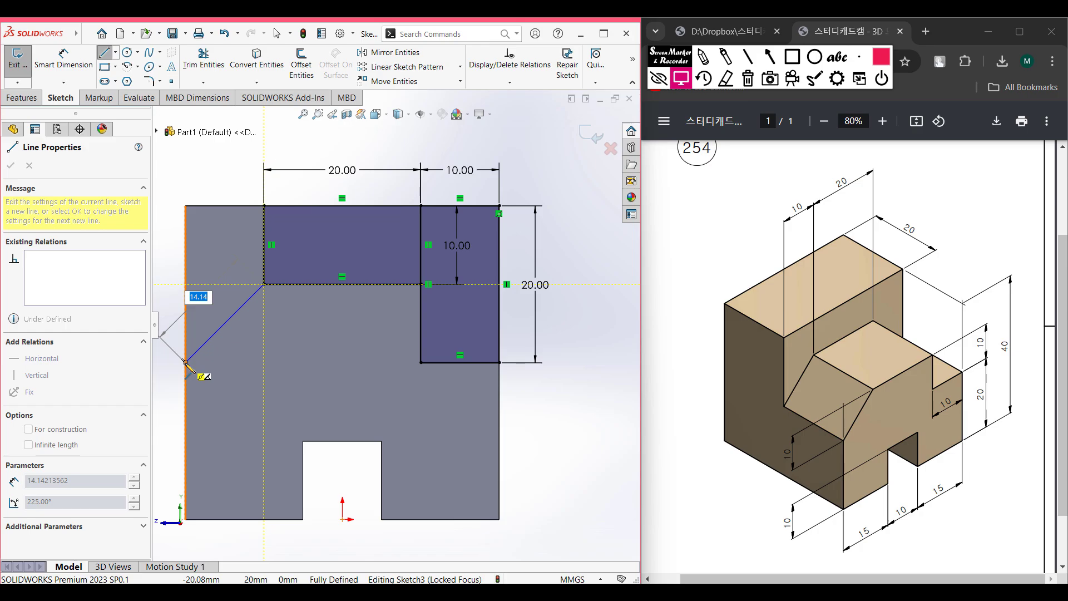
pyautogui.click(186, 362)
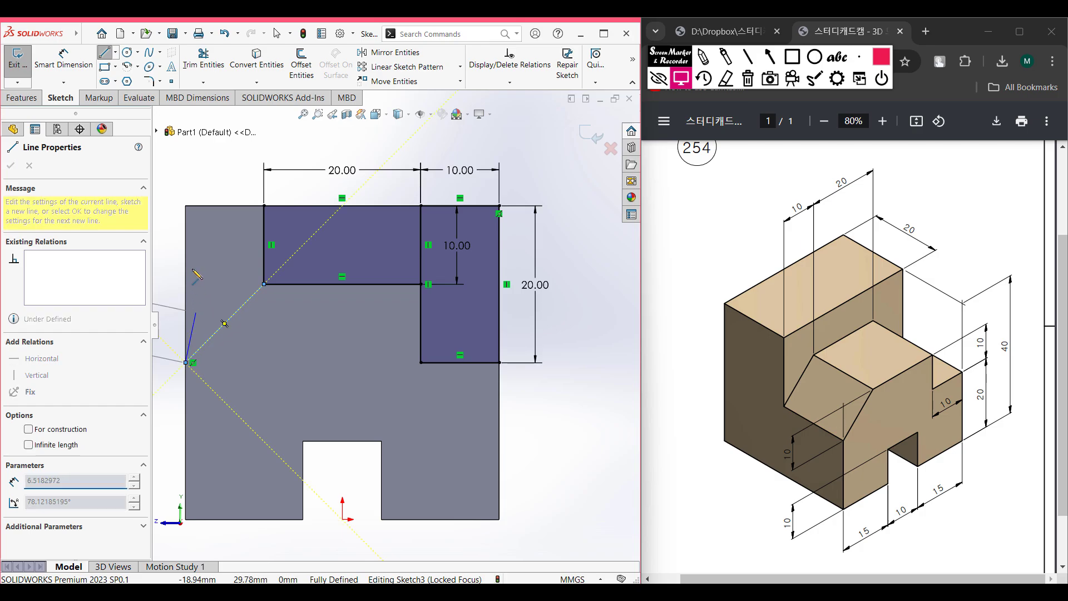
pyautogui.click(185, 206)
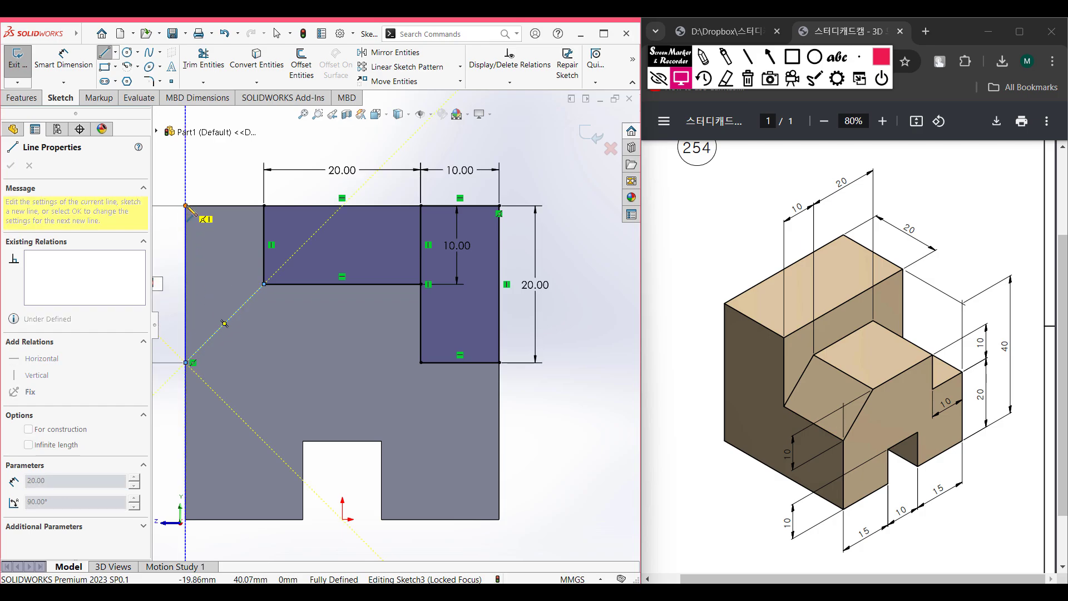
pyautogui.click(264, 206)
pyautogui.press('Escape')
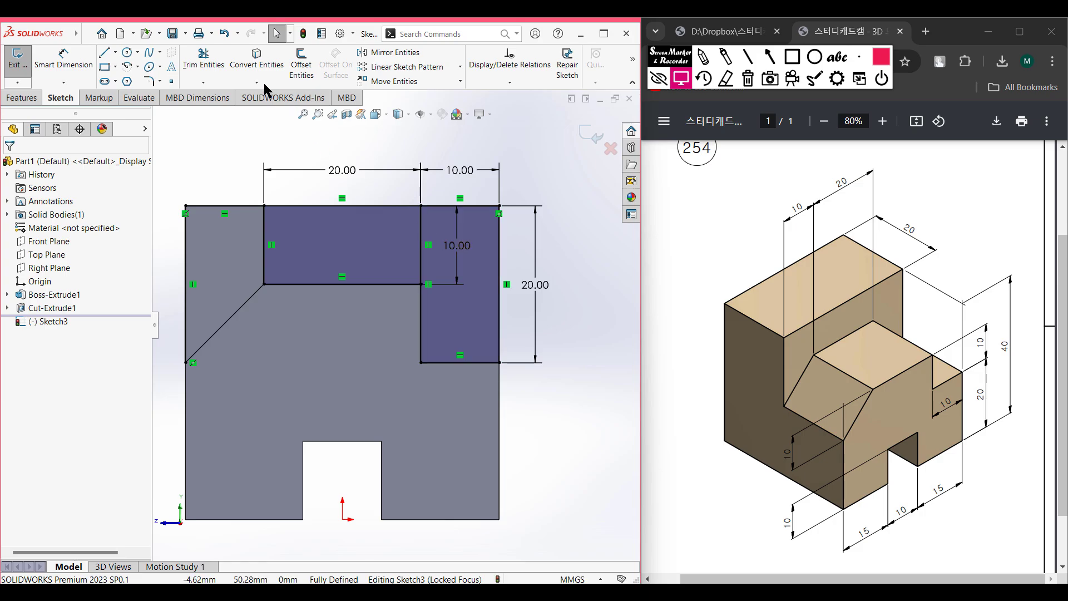
# - Trim away the inner vertical lines dividing the rectangles and corner area so the sketch forms one closed profile
pyautogui.click(204, 61)
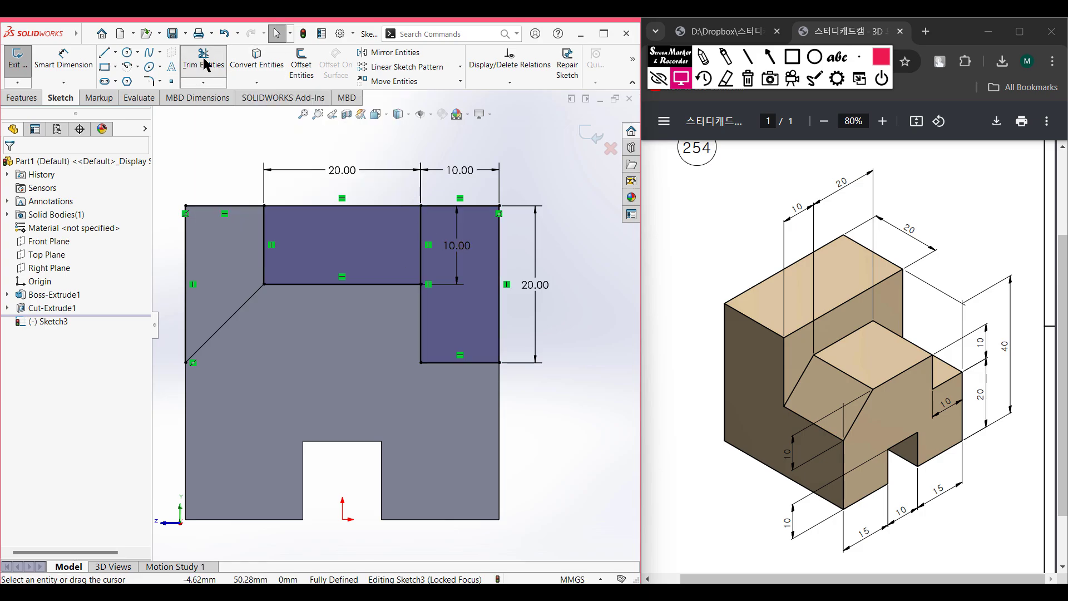
pyautogui.moveTo(312, 244)
pyautogui.mouseDown()
pyautogui.moveTo(245, 236)
pyautogui.moveTo(420, 235)
pyautogui.moveTo(438, 256)
pyautogui.moveTo(399, 241)
pyautogui.mouseUp()
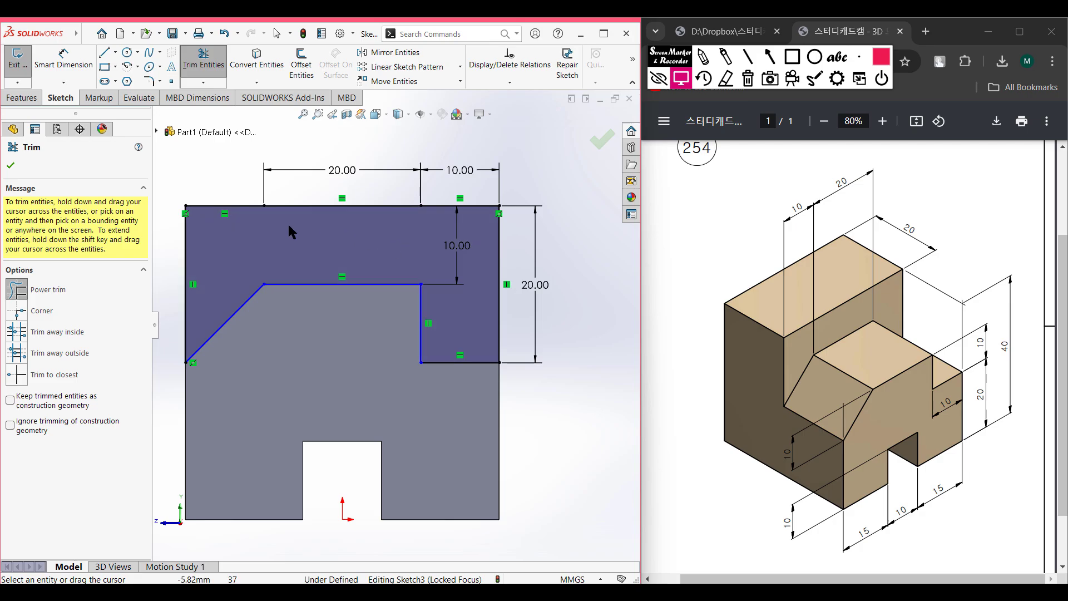
pyautogui.click(10, 166)
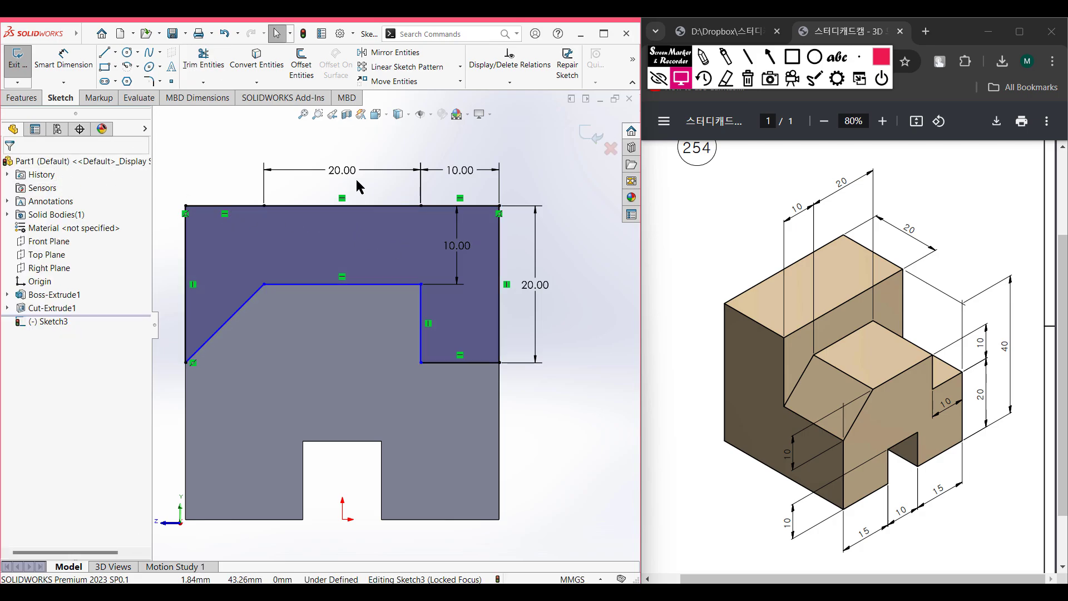
# - Cut the merged profile into the block with a Blind Extruded Cut 40-20 mm deep
pyautogui.hotkey('ctrl', '7')
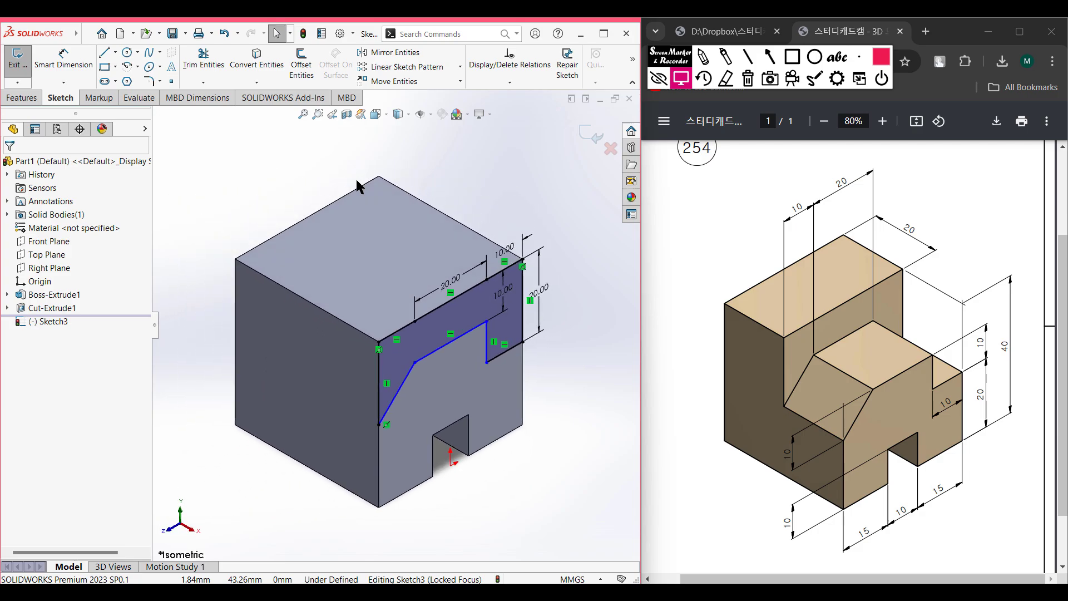
pyautogui.click(22, 97)
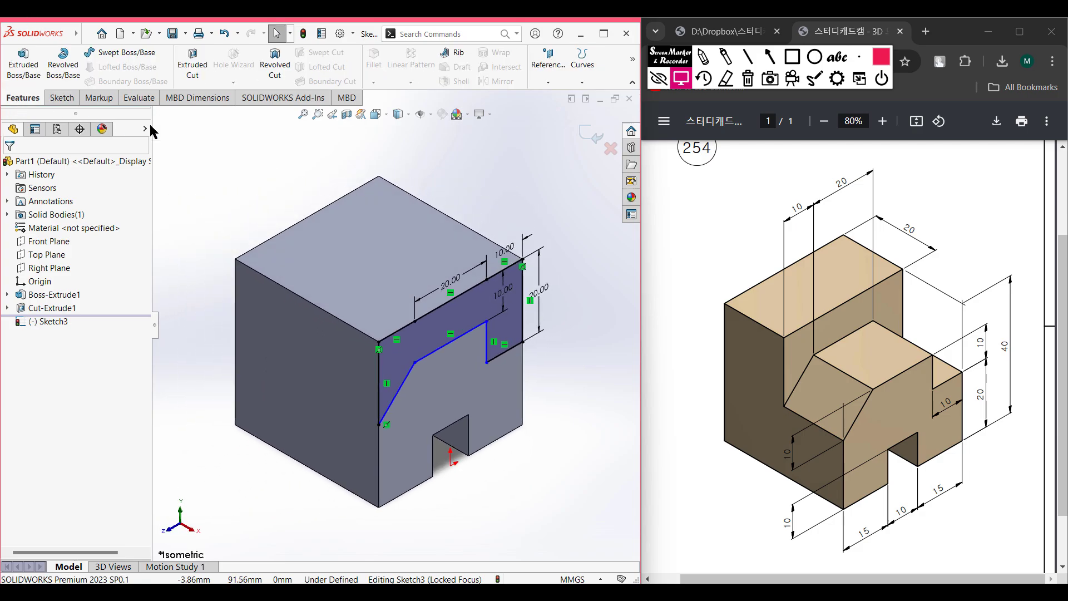
pyautogui.click(191, 66)
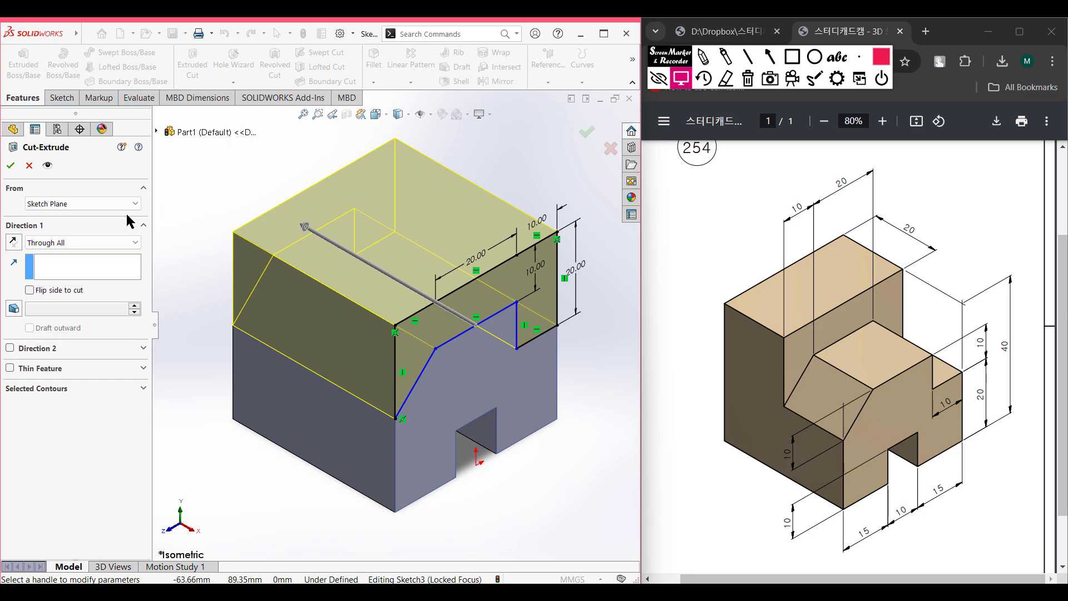
pyautogui.click(101, 243)
pyautogui.click(81, 256)
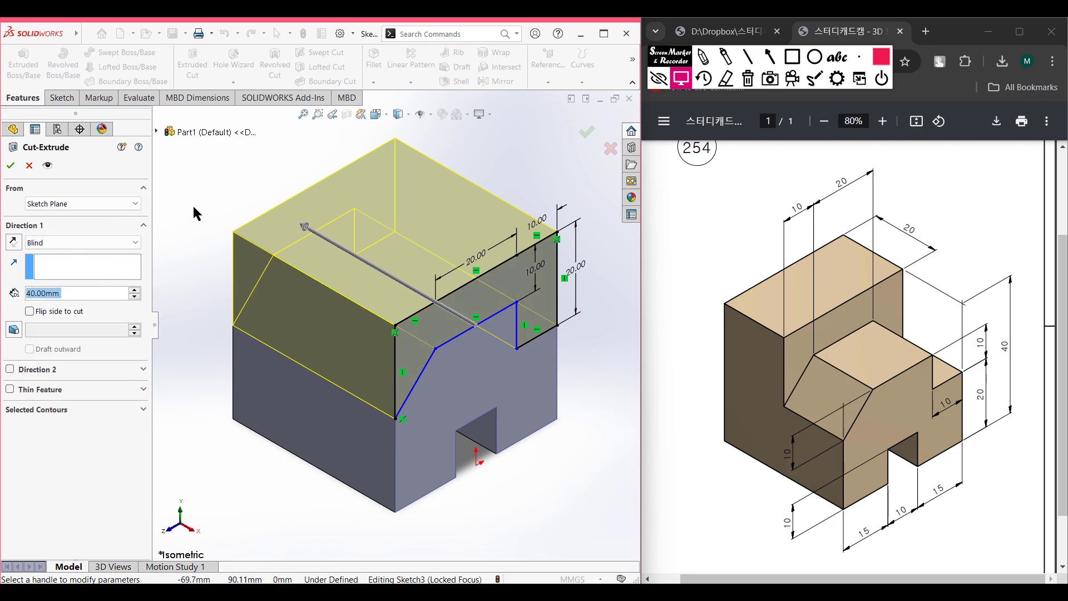
pyautogui.write('40-20')
pyautogui.press('Return')
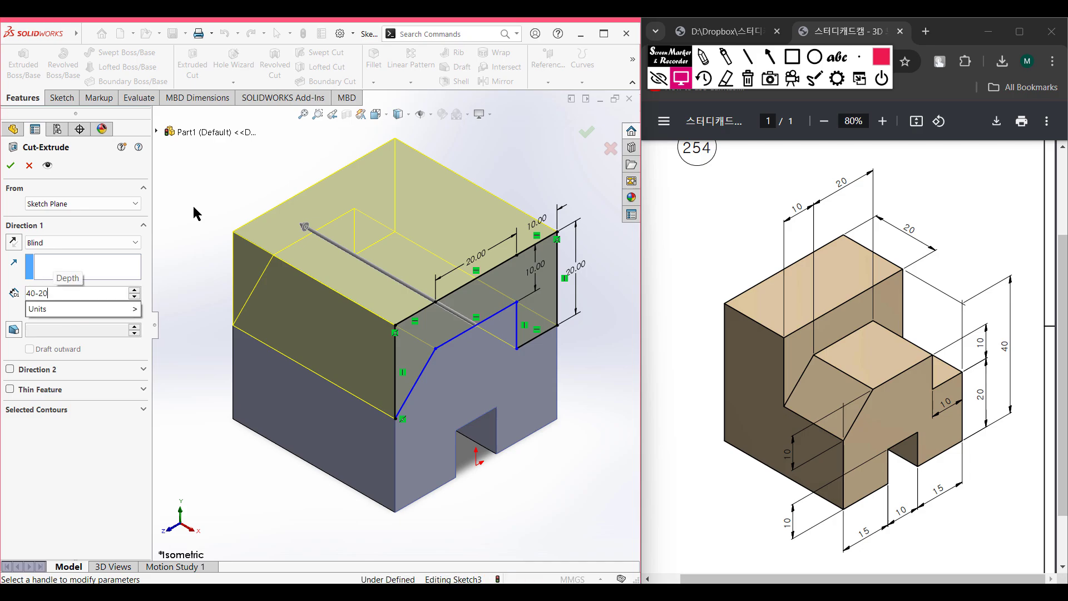
pyautogui.press('Return')
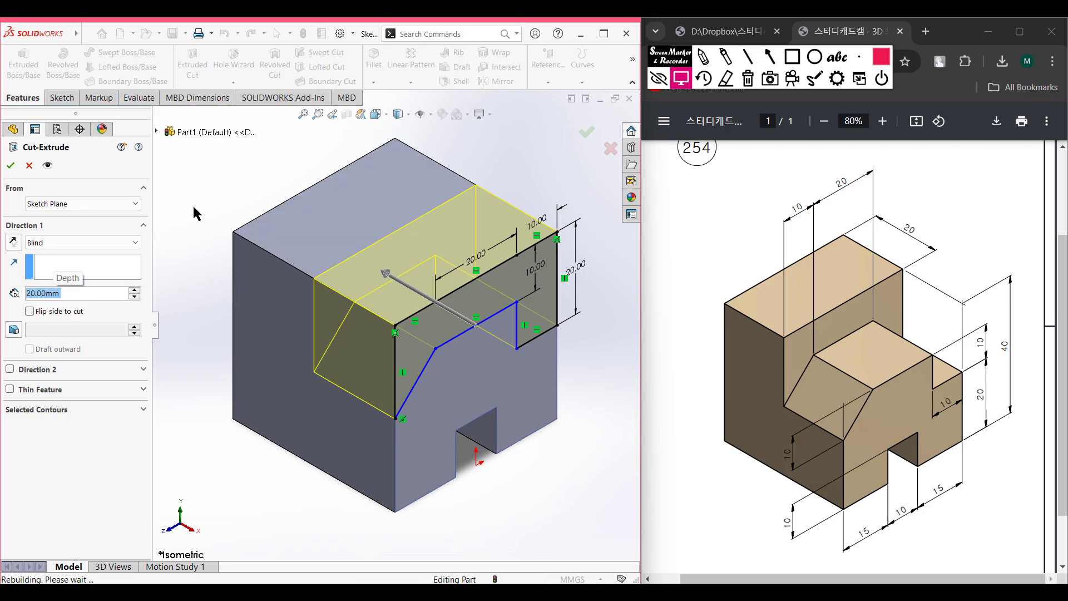